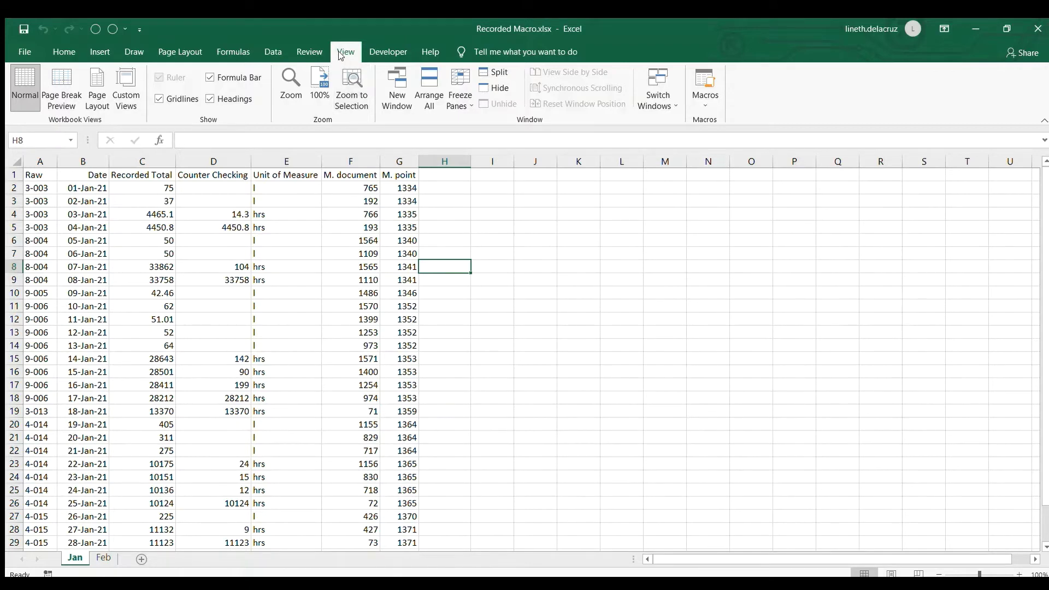
- Start recording a new macro named Montly_Report, stored in This Workbook
click(702, 107)
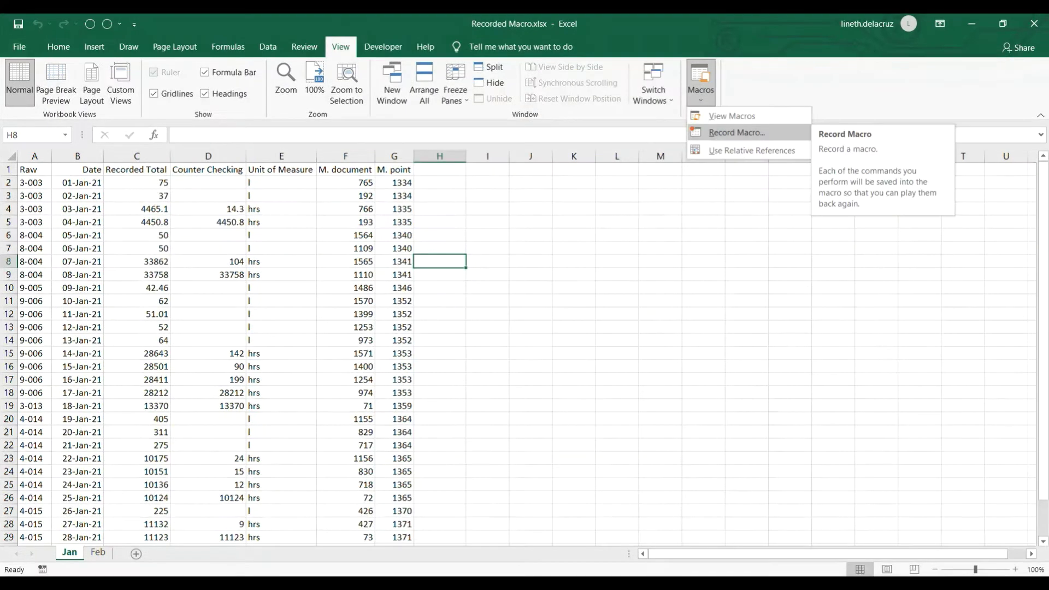
click(736, 132)
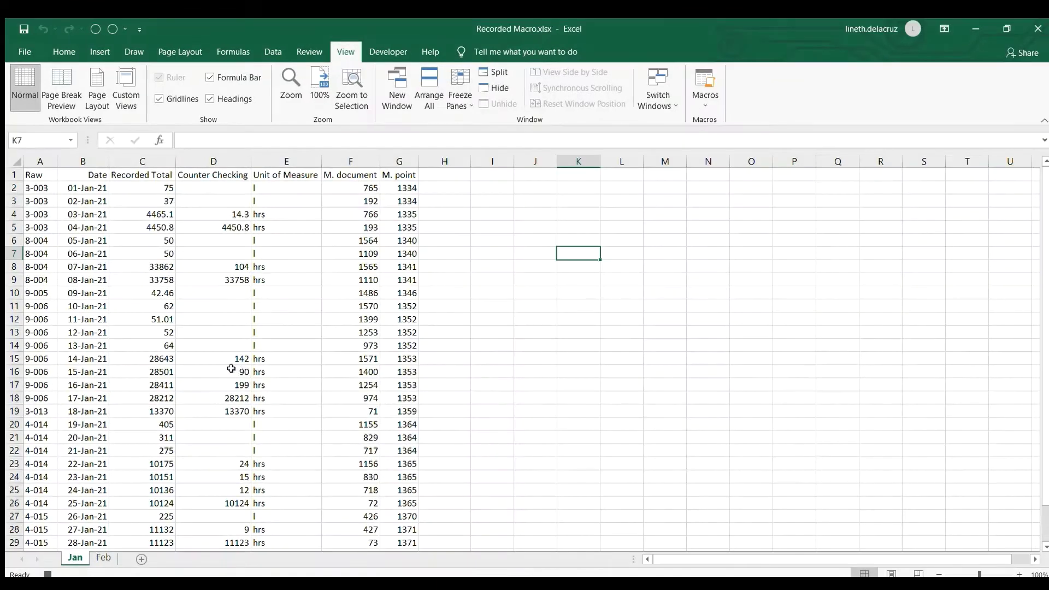
- Set the whole sheet's font size to 12
click(10, 161)
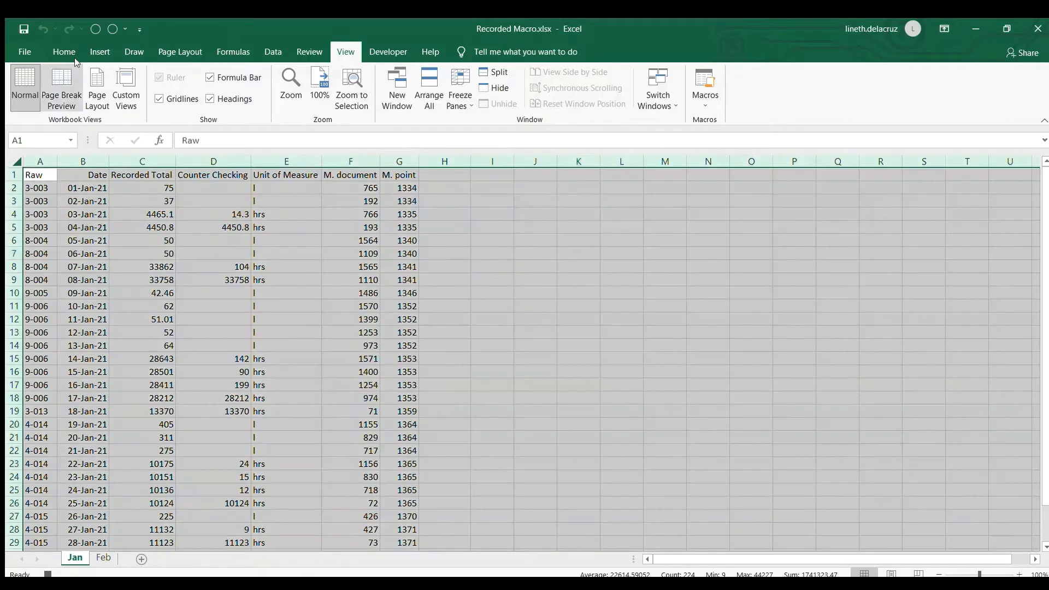
click(64, 51)
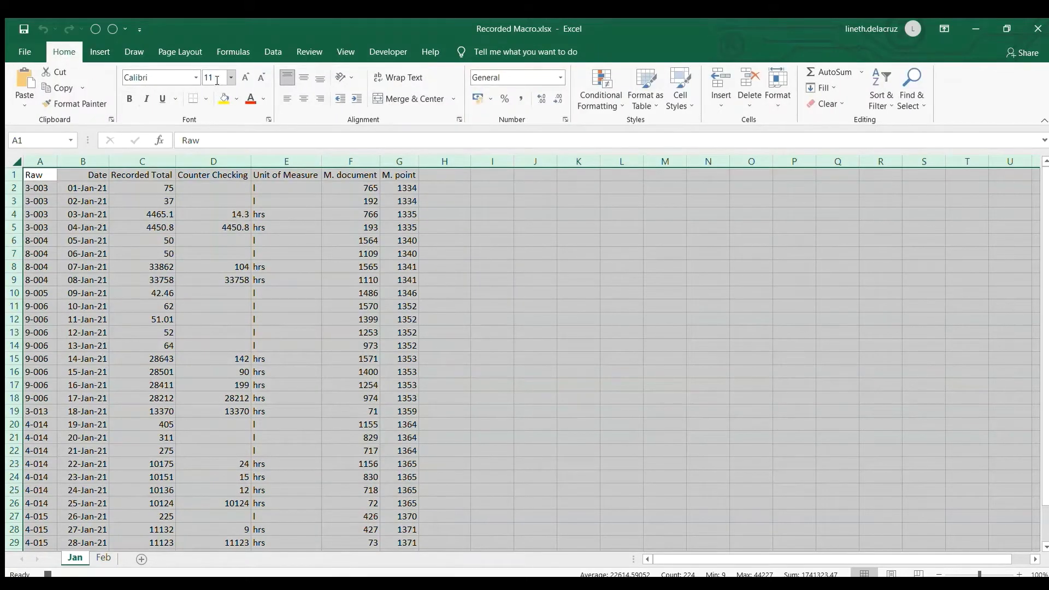
click(217, 77)
text(12)
key(Return)
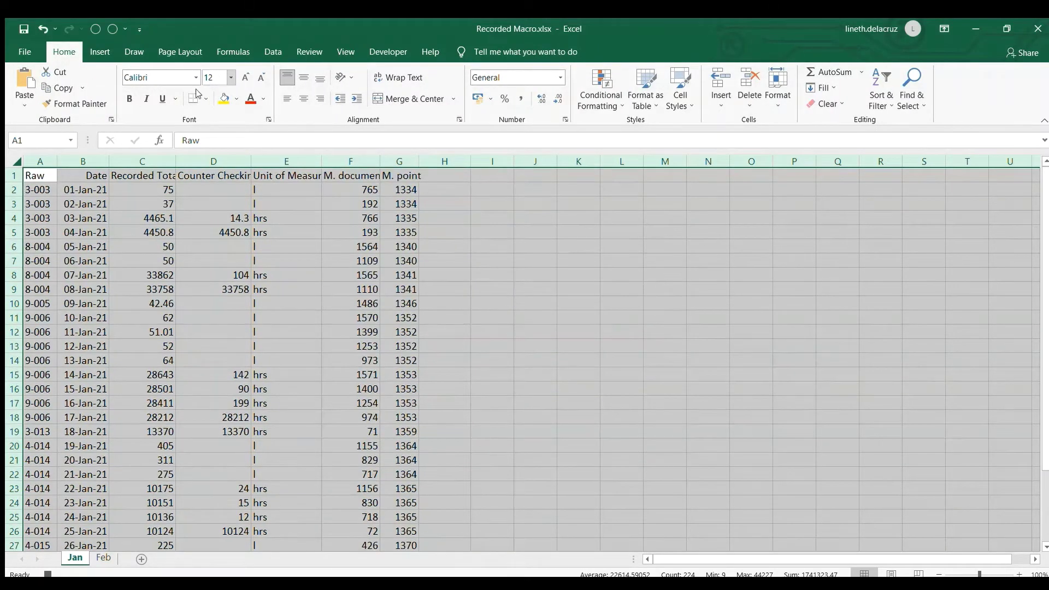
click(52, 175)
- Center all sheet text horizontally and vertically
click(14, 175)
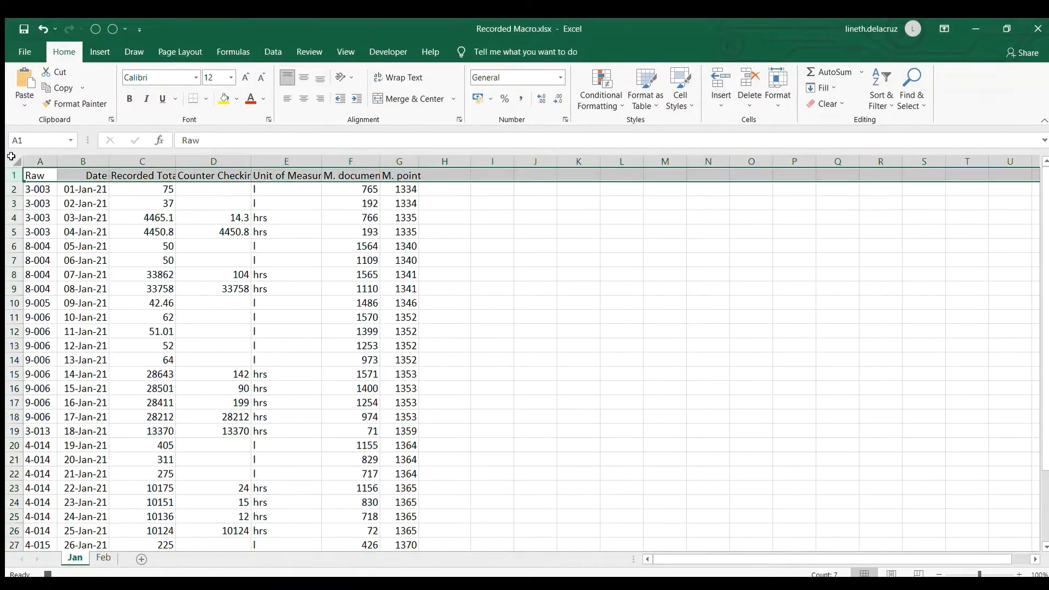
click(11, 159)
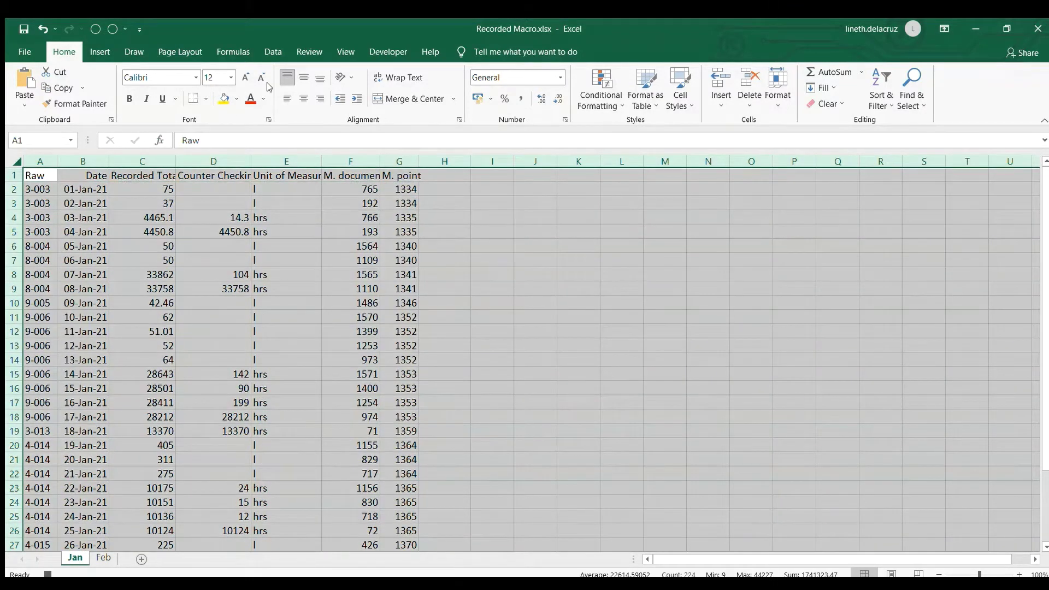
click(303, 98)
click(303, 77)
click(255, 216)
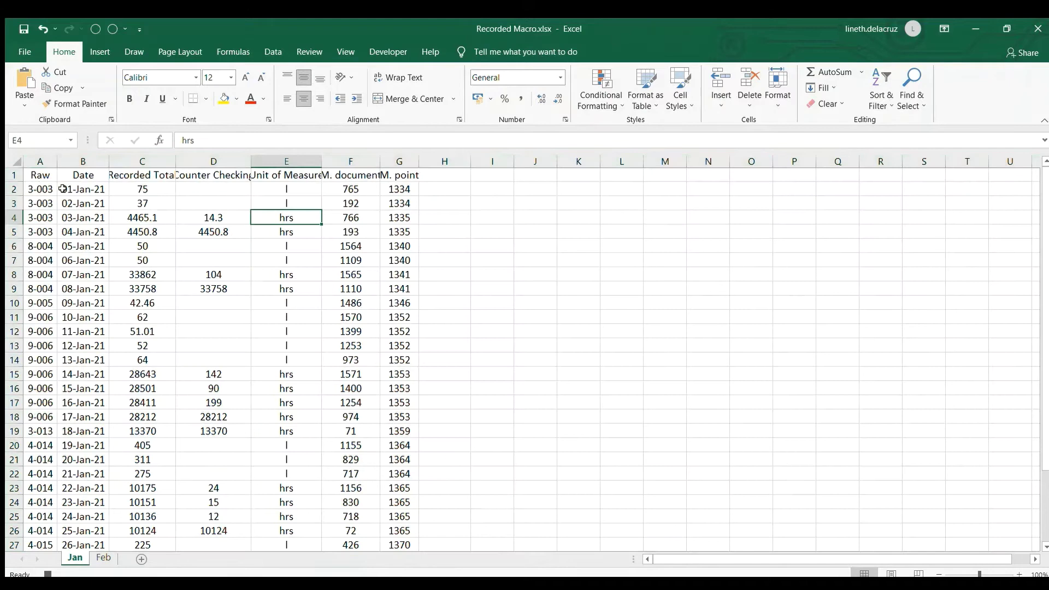
- Autofit columns A–G to their contents and make the row 1 headers bold
drag(28, 162, 420, 158)
double_click(420, 159)
click(384, 215)
click(14, 175)
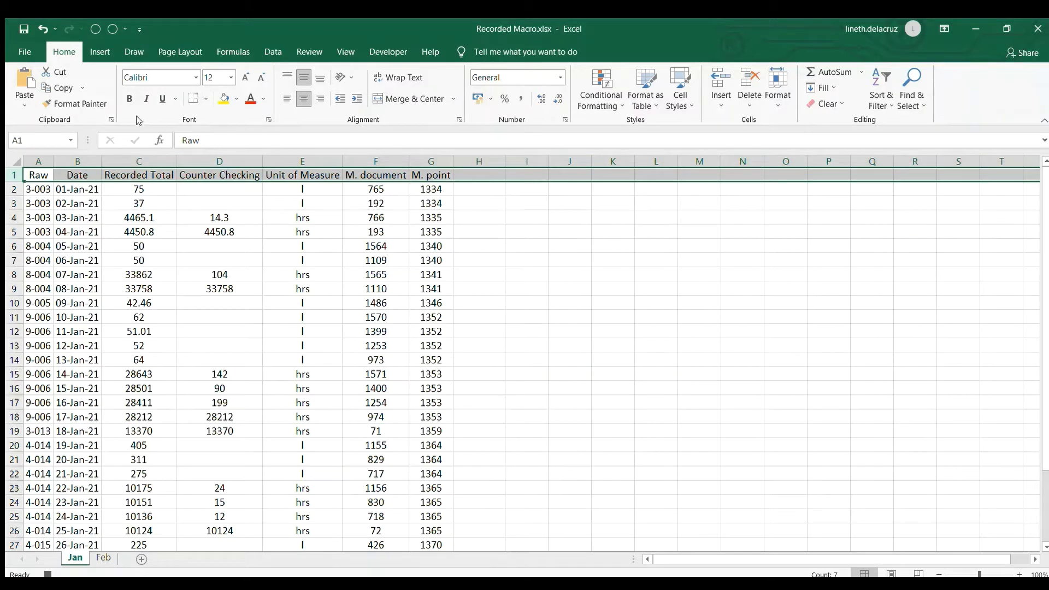
click(129, 99)
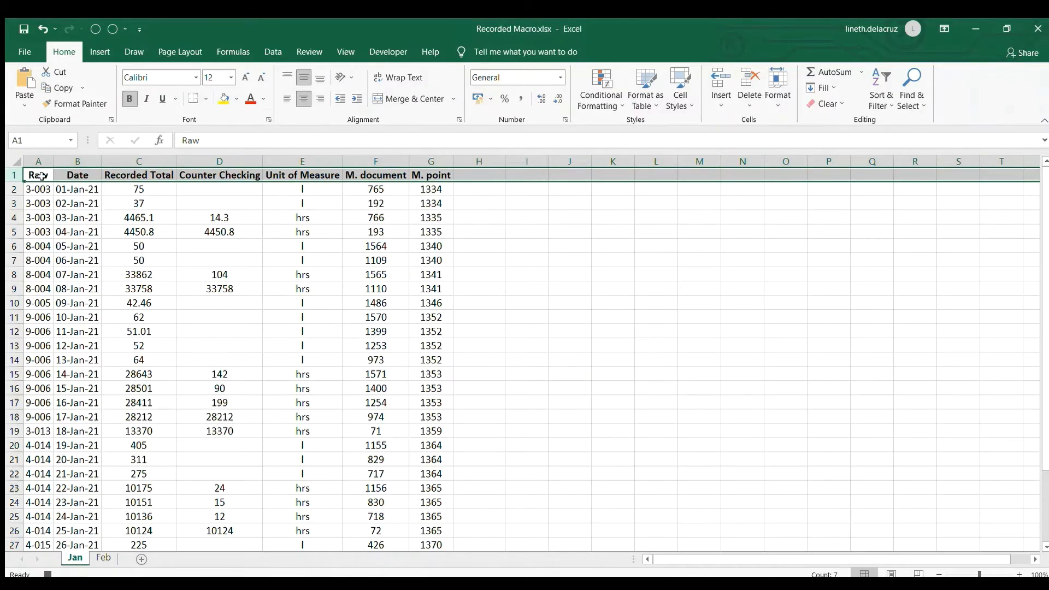
drag(42, 176, 431, 175)
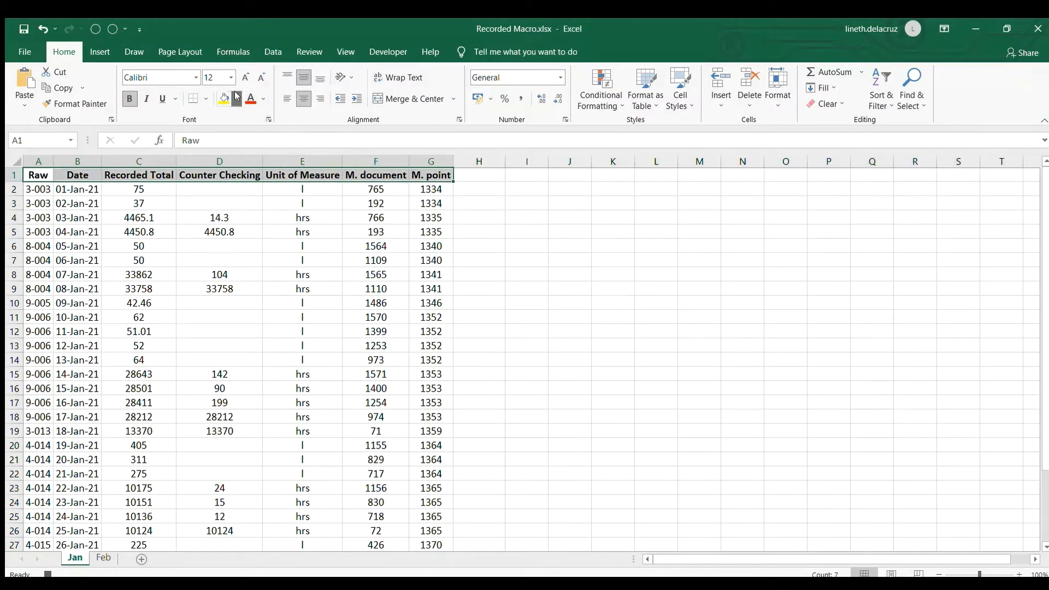
- Widen column A and the Date column B
click(375, 218)
click(39, 203)
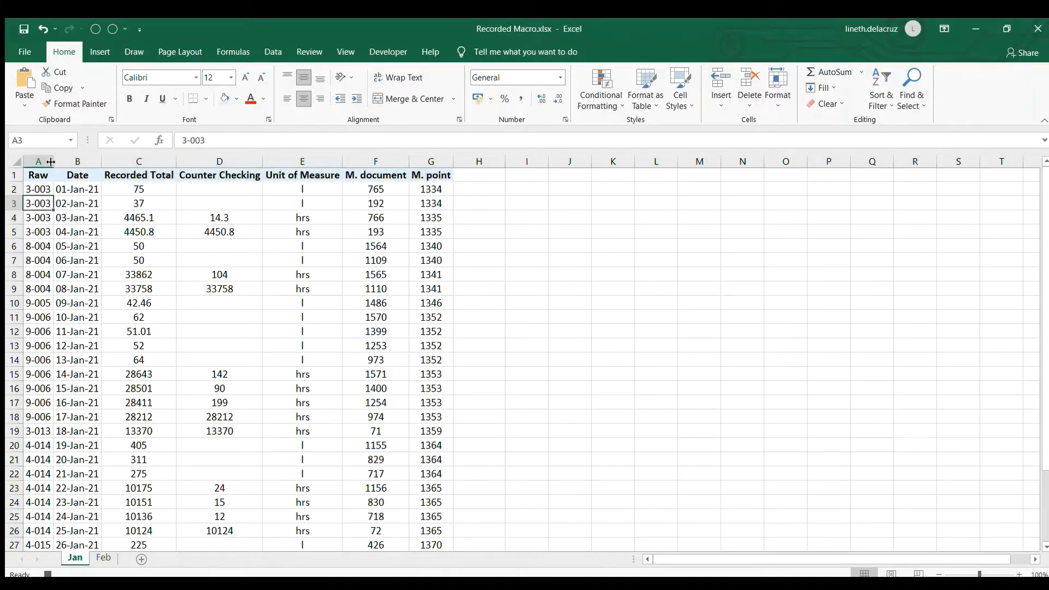
drag(53, 161, 149, 159)
click(211, 217)
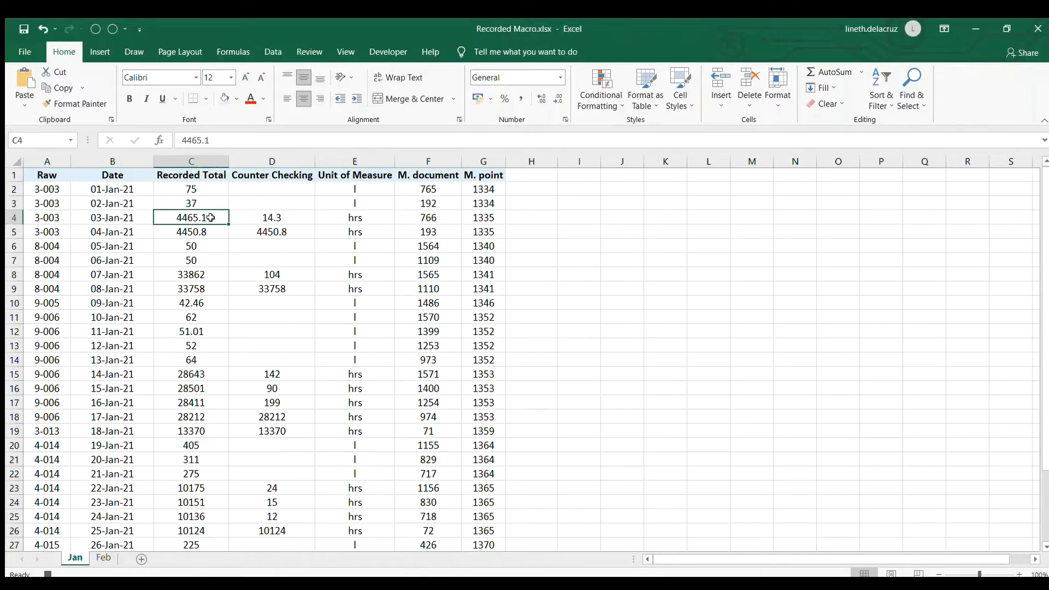
- Apply Accounting number format to C2:D32 and F2:G32
key(Up)
key(Up)
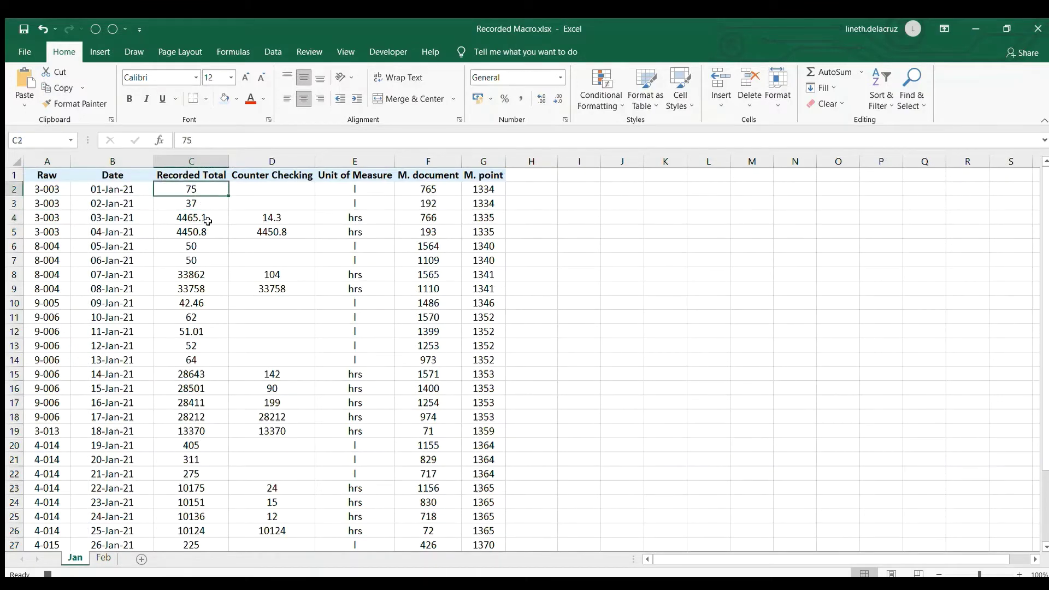
key(shift+Right)
key(ctrl+shift+Down)
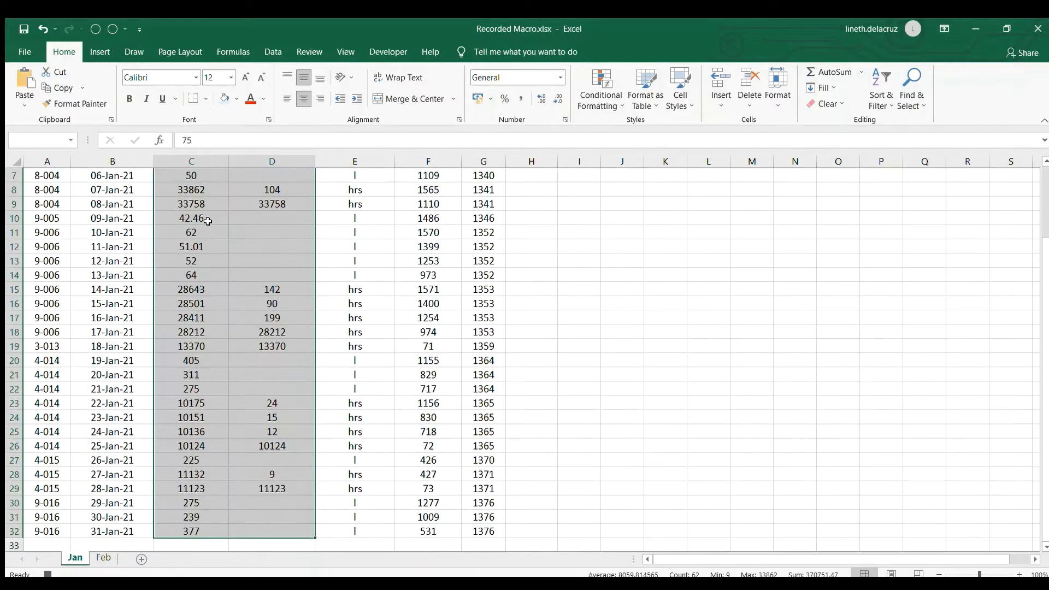
click(520, 98)
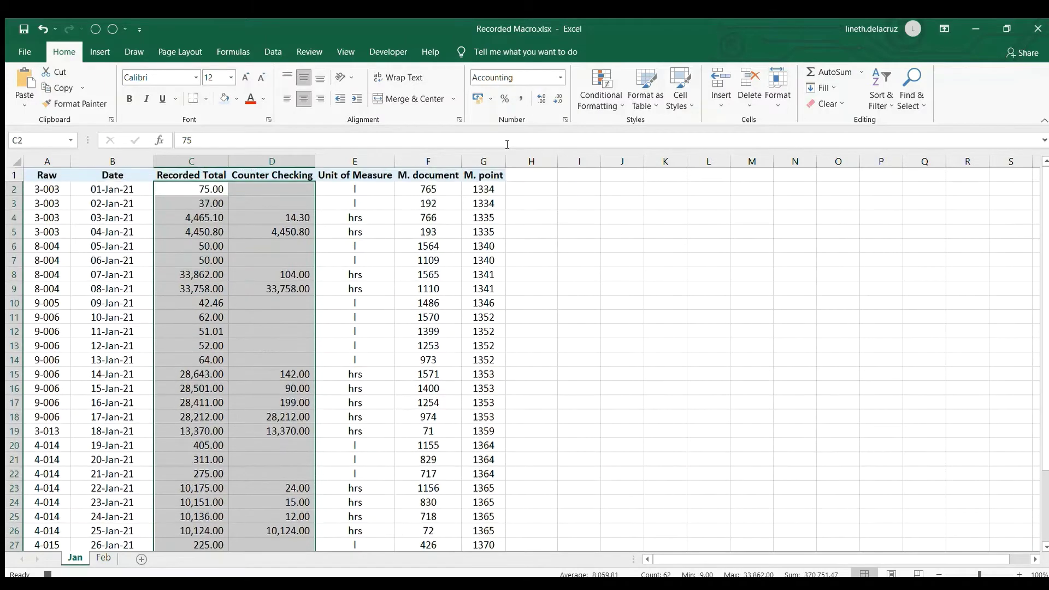
click(429, 189)
key(shift+Right)
key(ctrl+shift+Down)
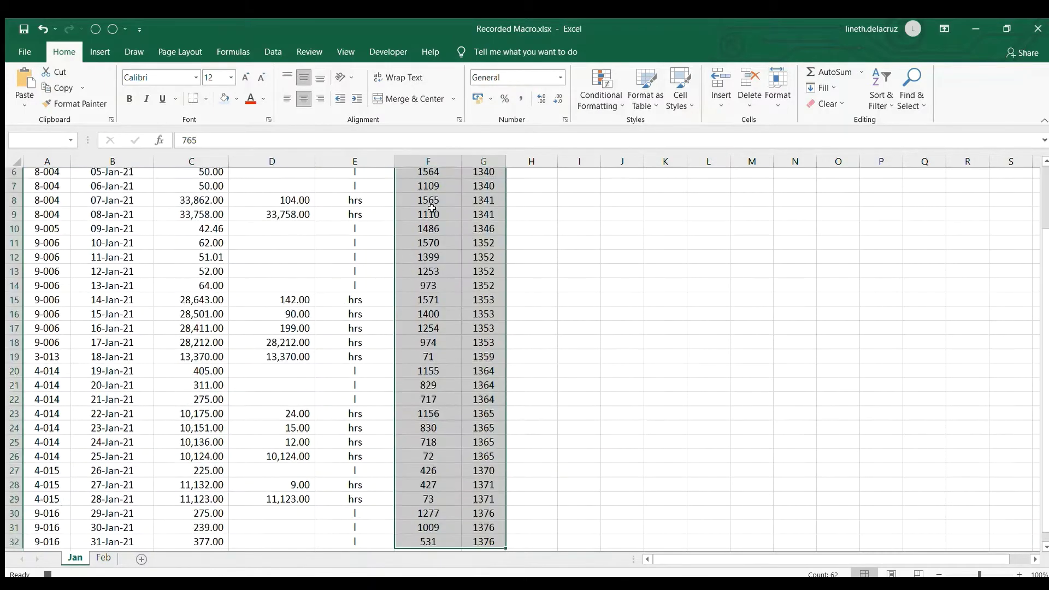
click(520, 99)
click(433, 279)
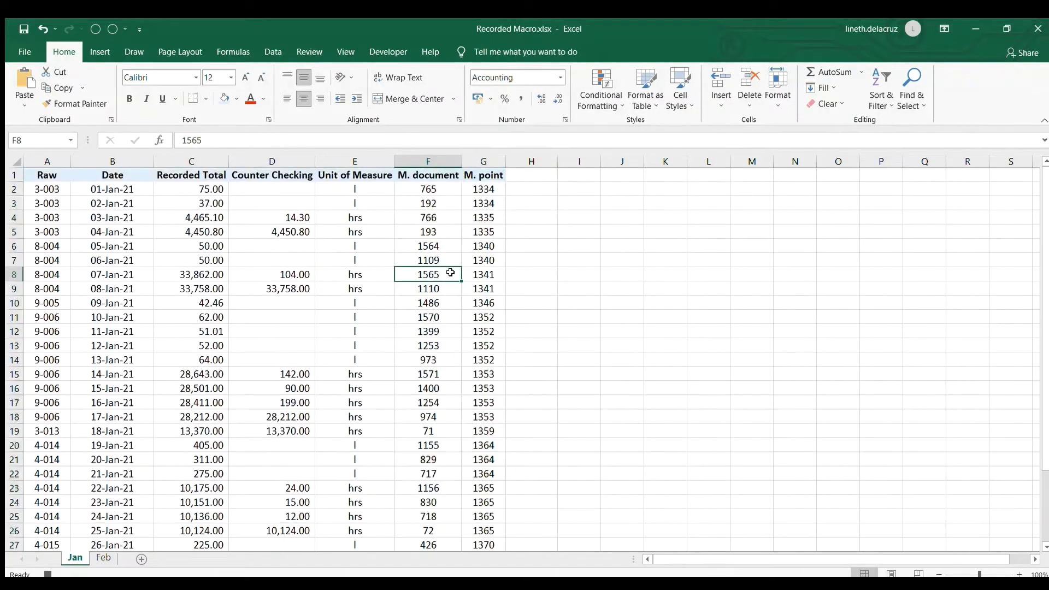
click(180, 234)
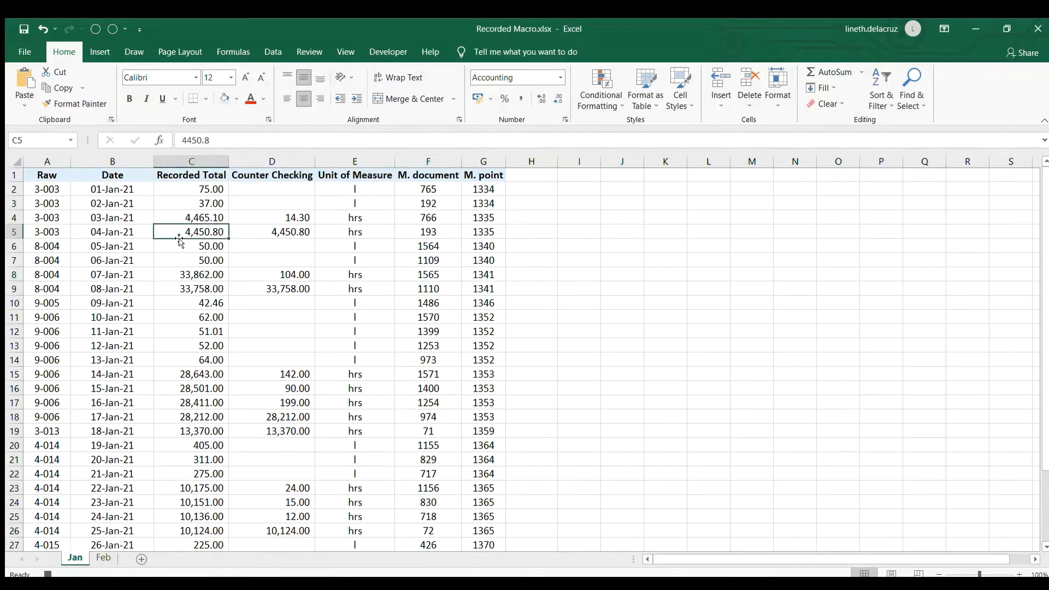
click(485, 174)
- Copy the G1 header into H1 and rename it Remarks
key(ctrl+c)
key(Right)
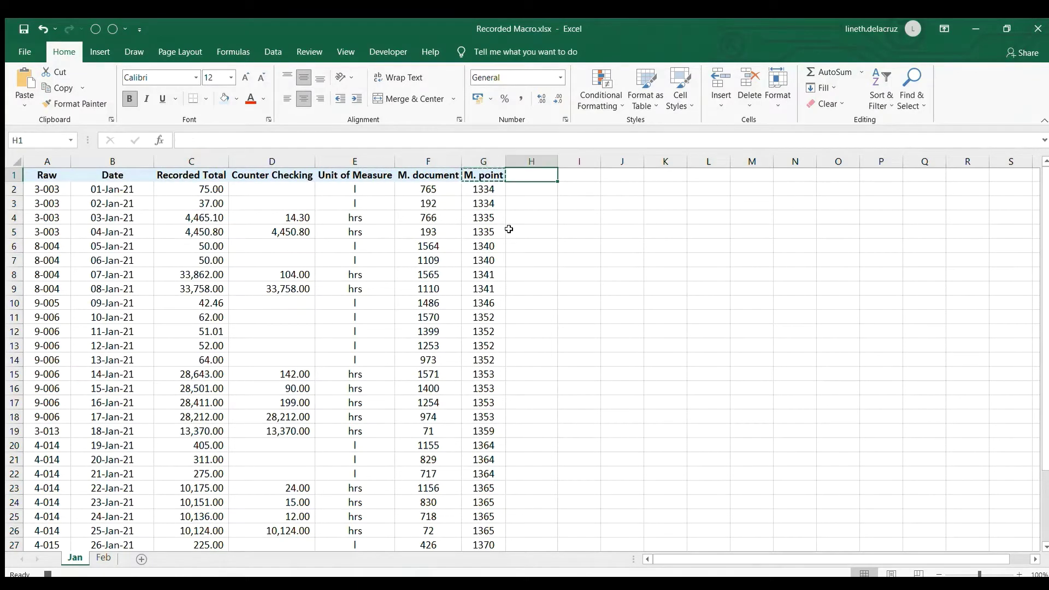
key(ctrl+v)
text(Remarks)
key(Return)
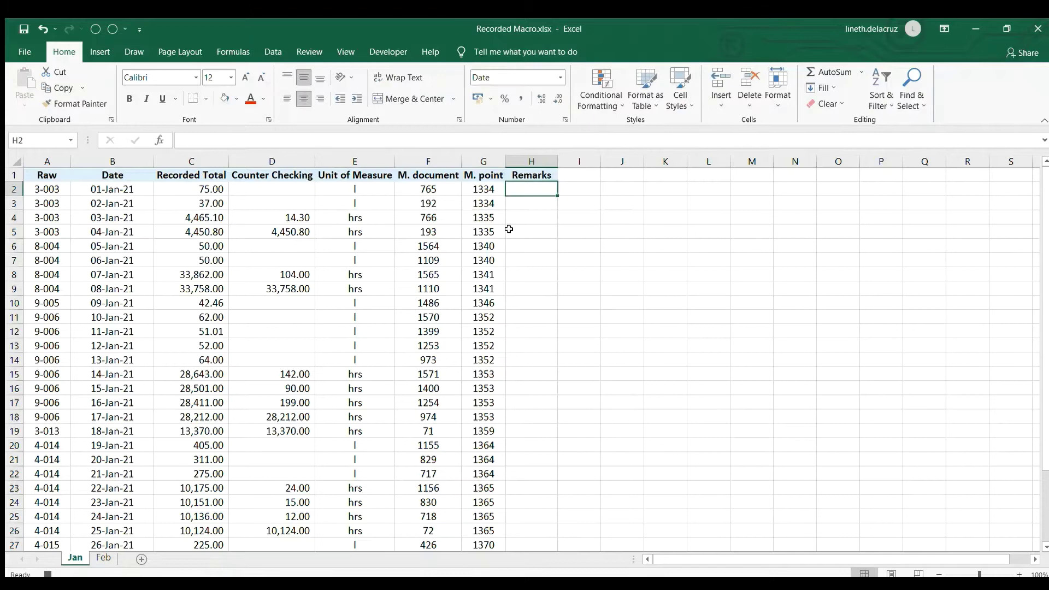
- Enter =IF(C2=D2,"OK","For Checking") in H2
text(=if()
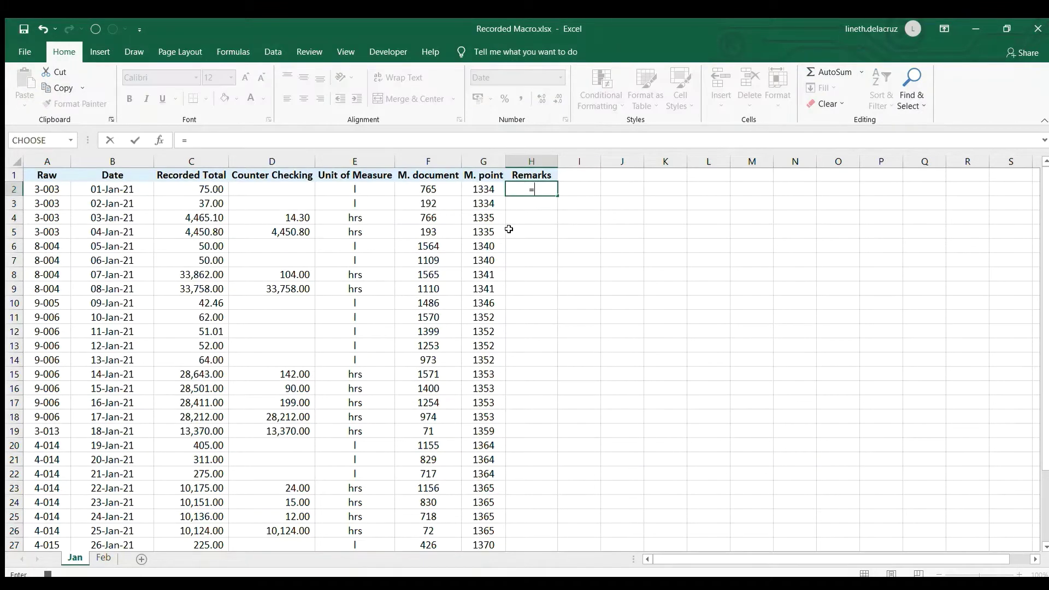
key(Left)
key(Left)
key(Left)
key(Left)
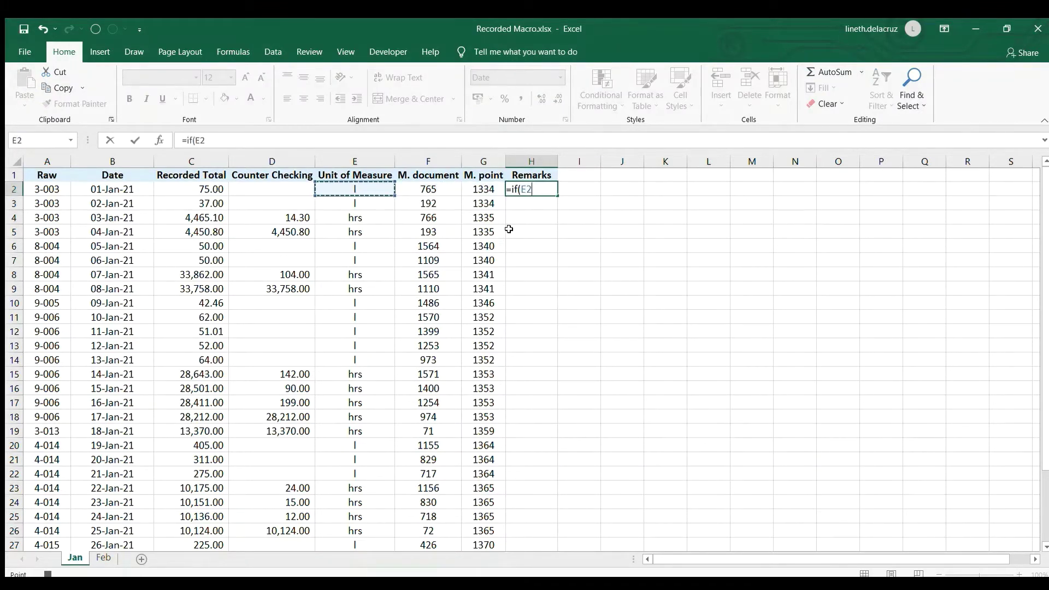
key(Left)
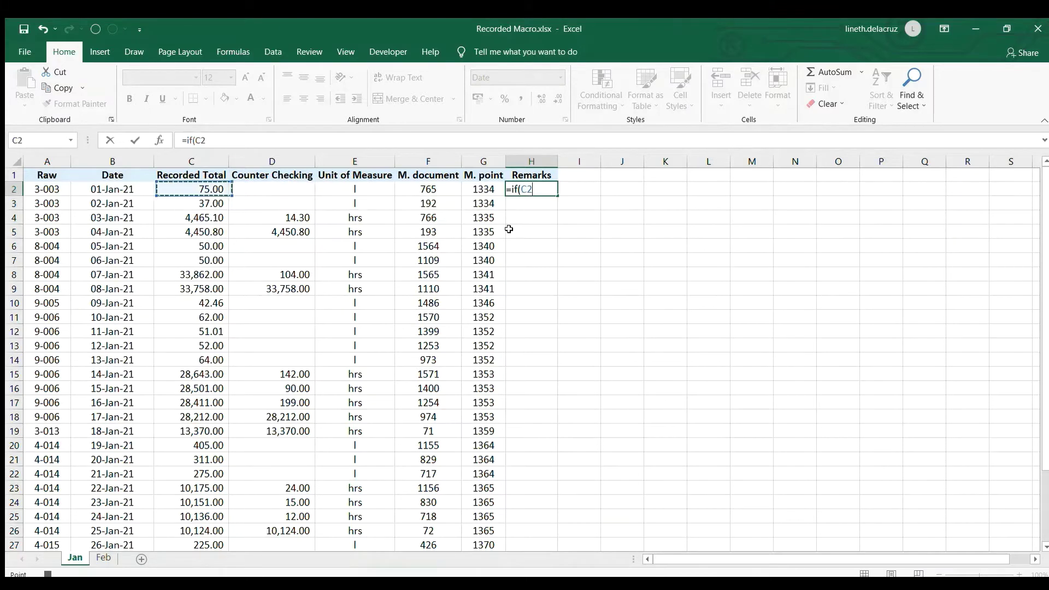
text(=)
key(Left)
key(Left)
key(Left)
key(Left)
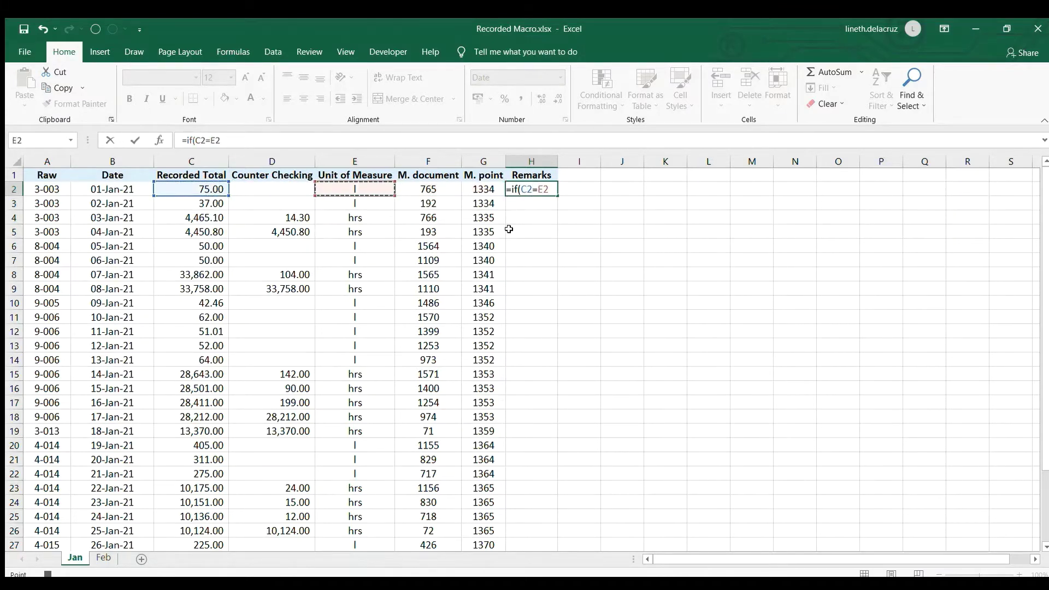
text(,)
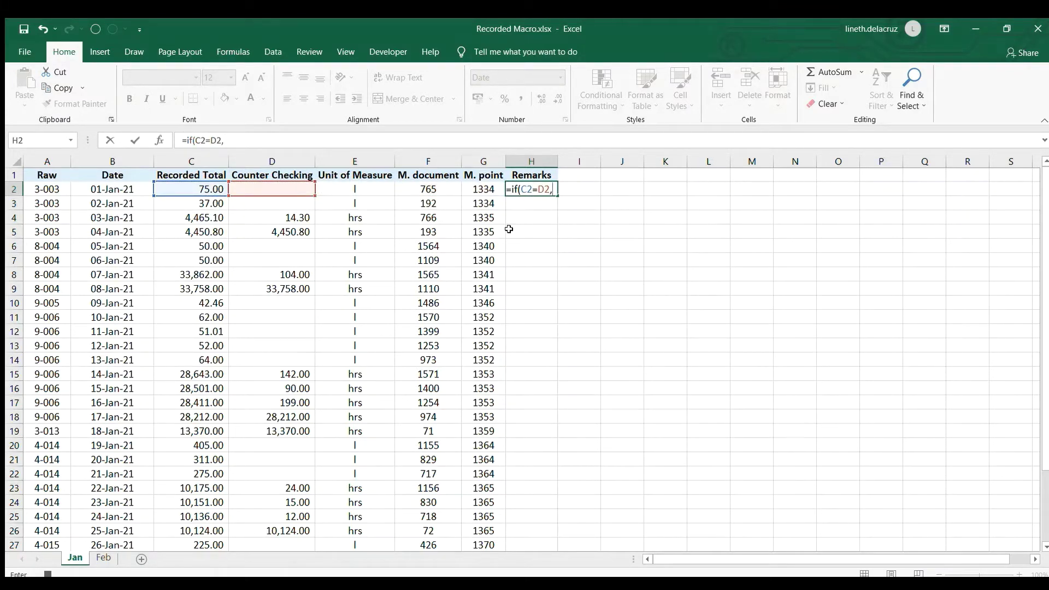
text("OK)
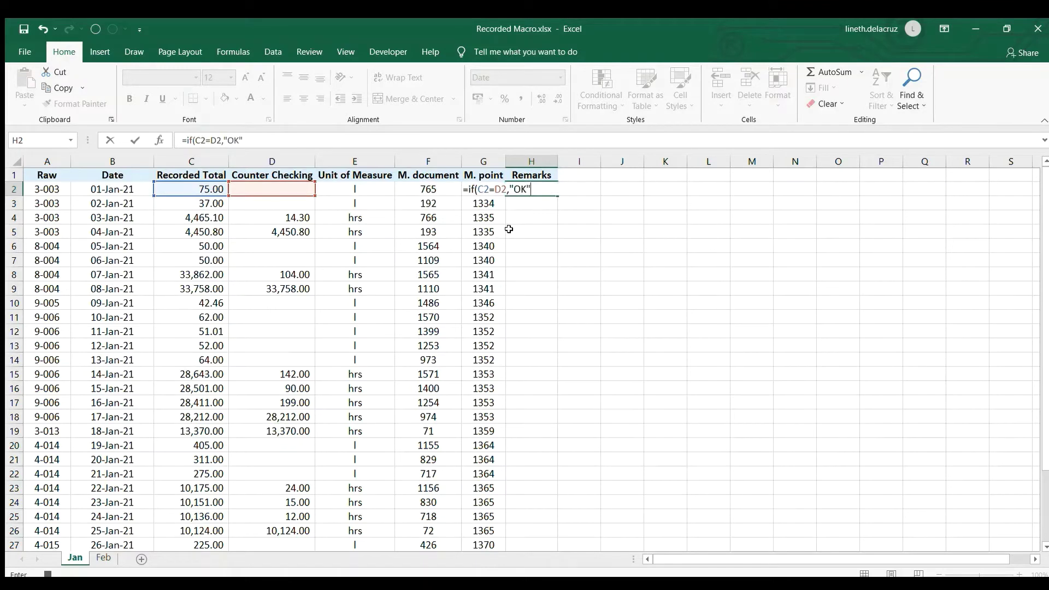
text(","For Checking"))
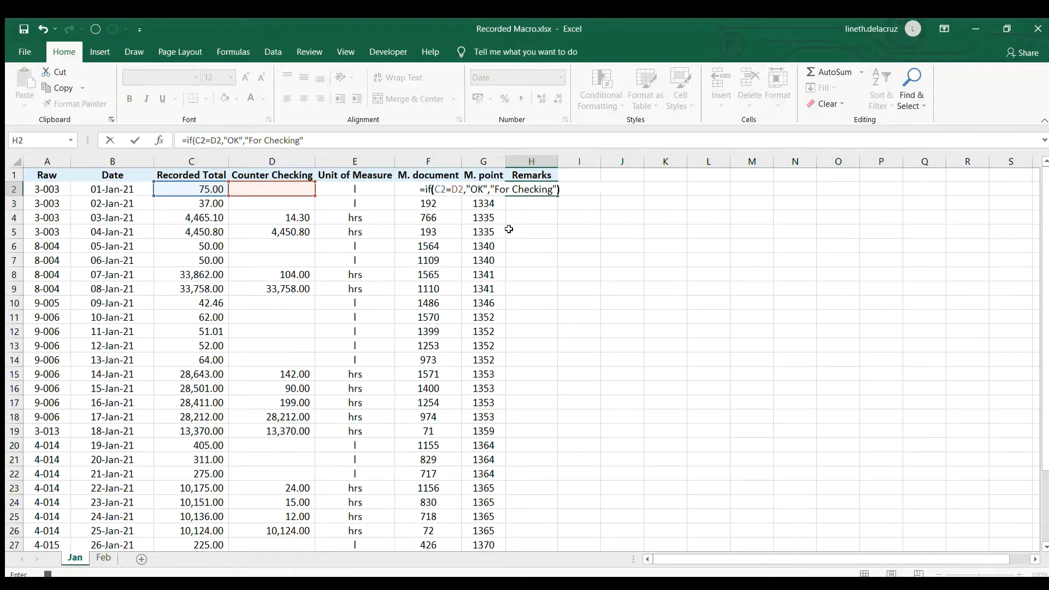
key(Return)
- Autofit column H and fill the Remarks formula down every row
key(Up)
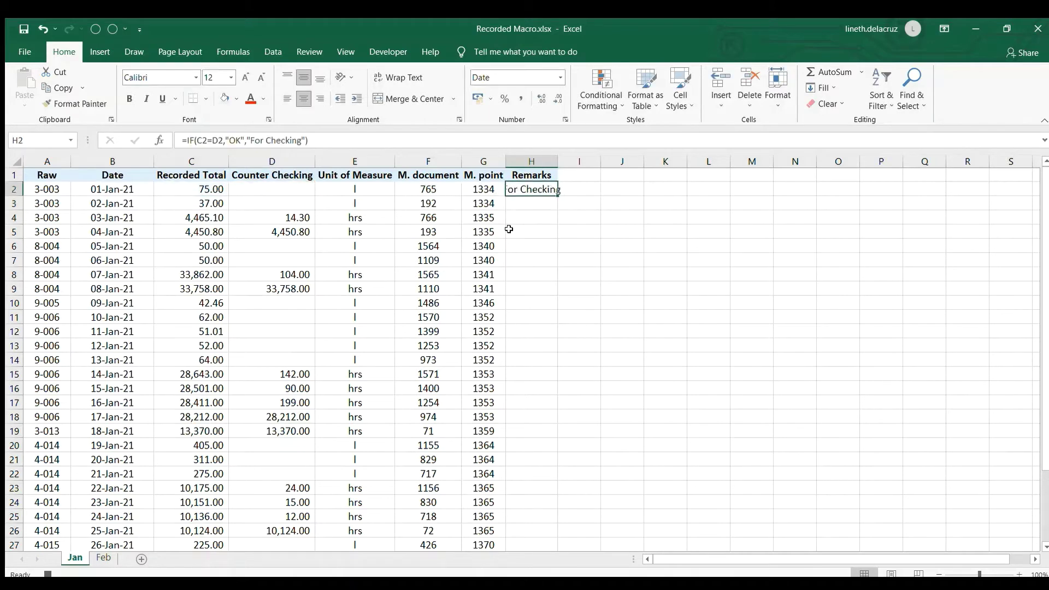
double_click(557, 161)
double_click(568, 195)
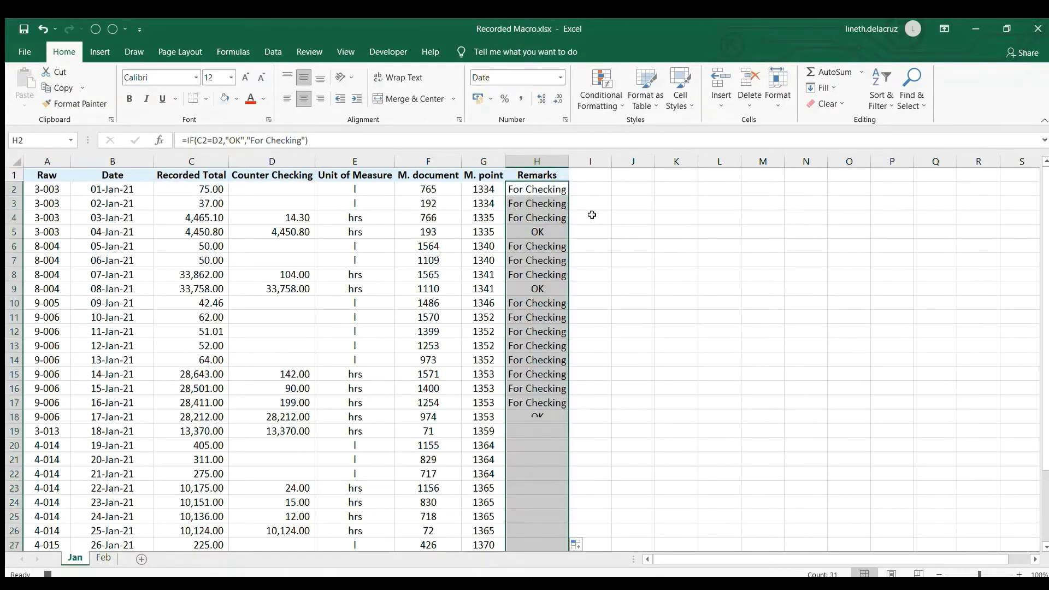
click(609, 243)
- Highlight Remarks cells containing 'For Checking' in column H with light red fill and dark red text
click(536, 189)
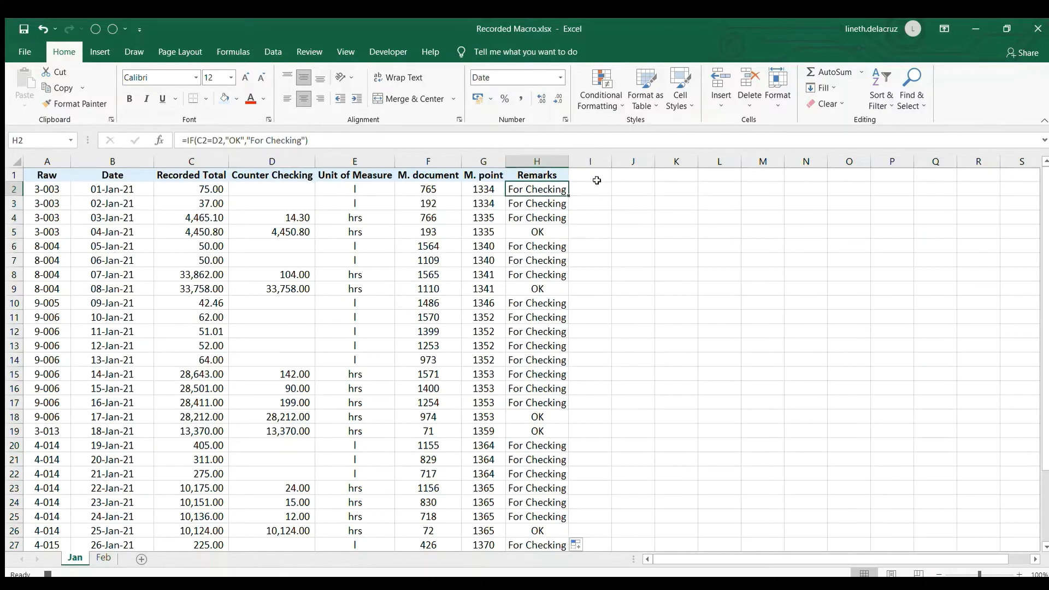
click(530, 173)
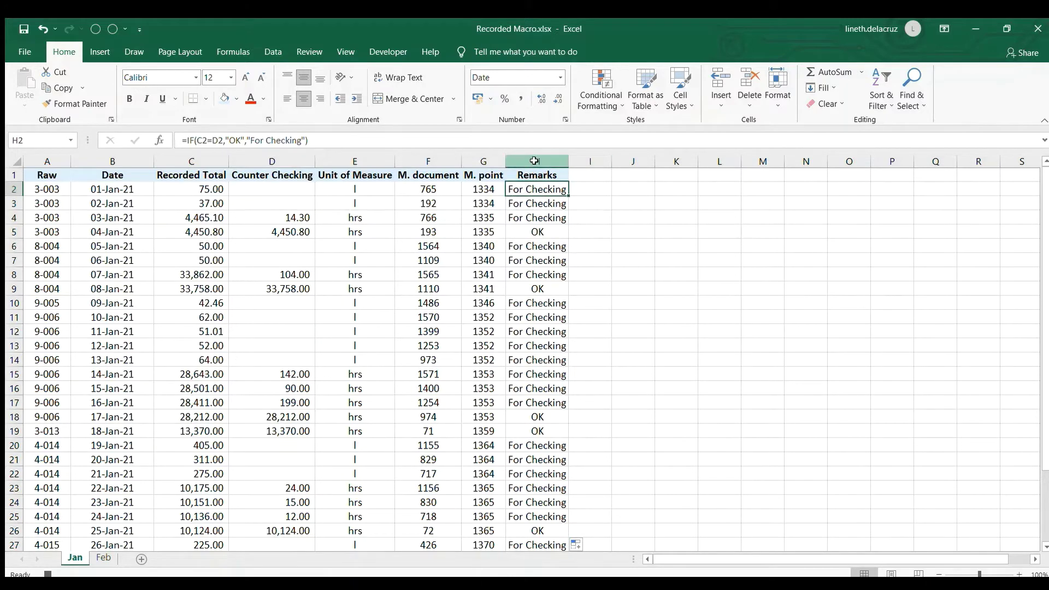
key(ctrl+shift+Down)
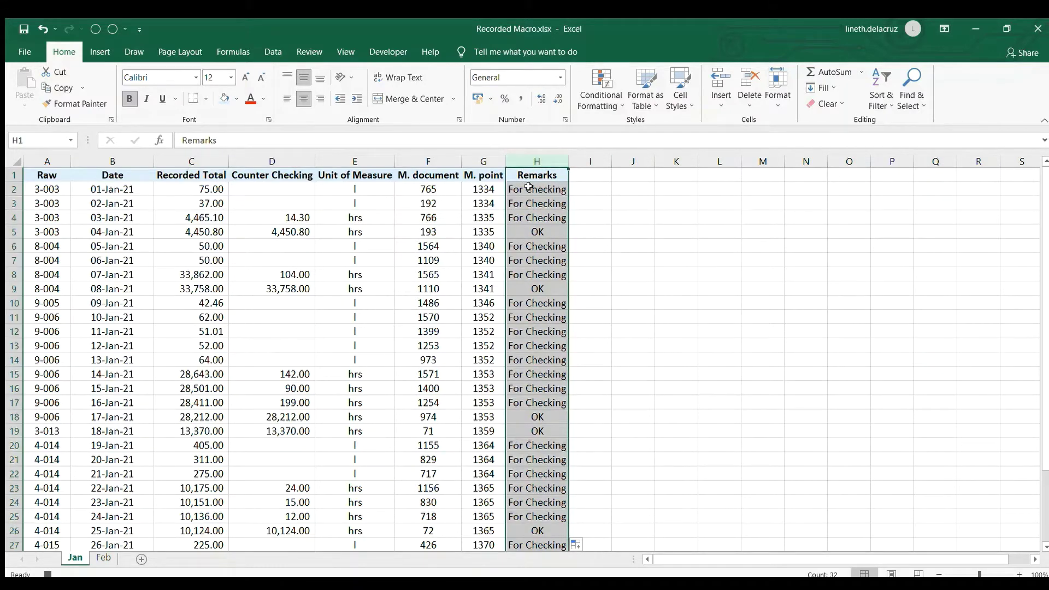
click(596, 101)
mouse_move(647, 130)
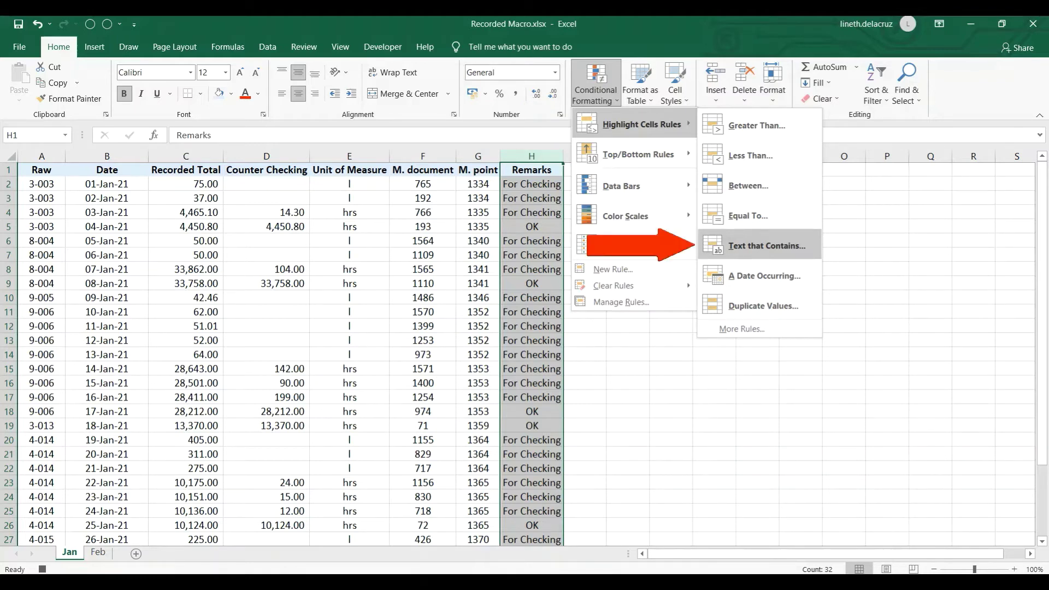
click(767, 246)
text(For )
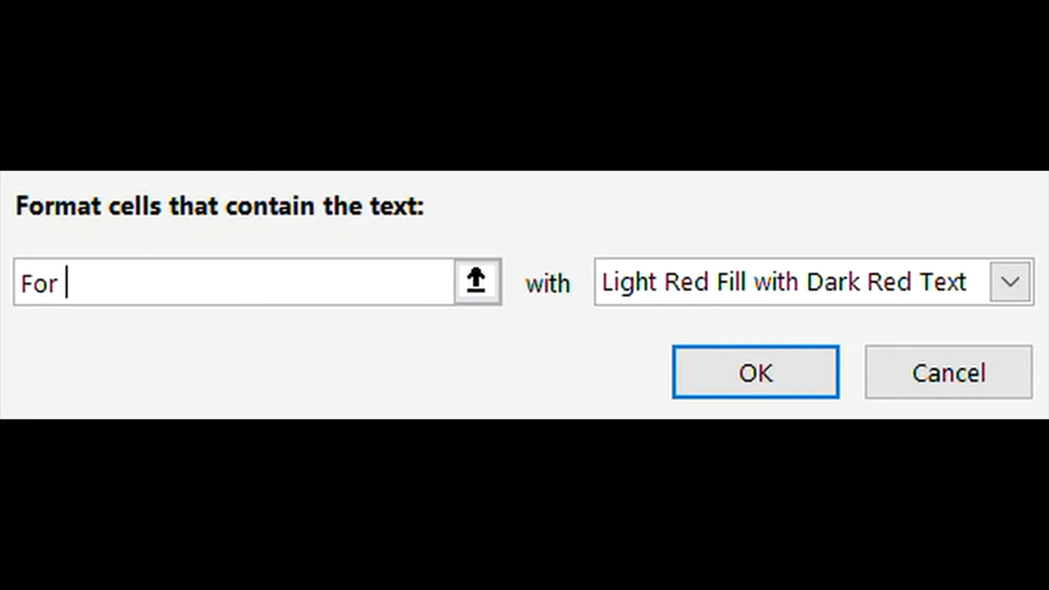
text(Checking)
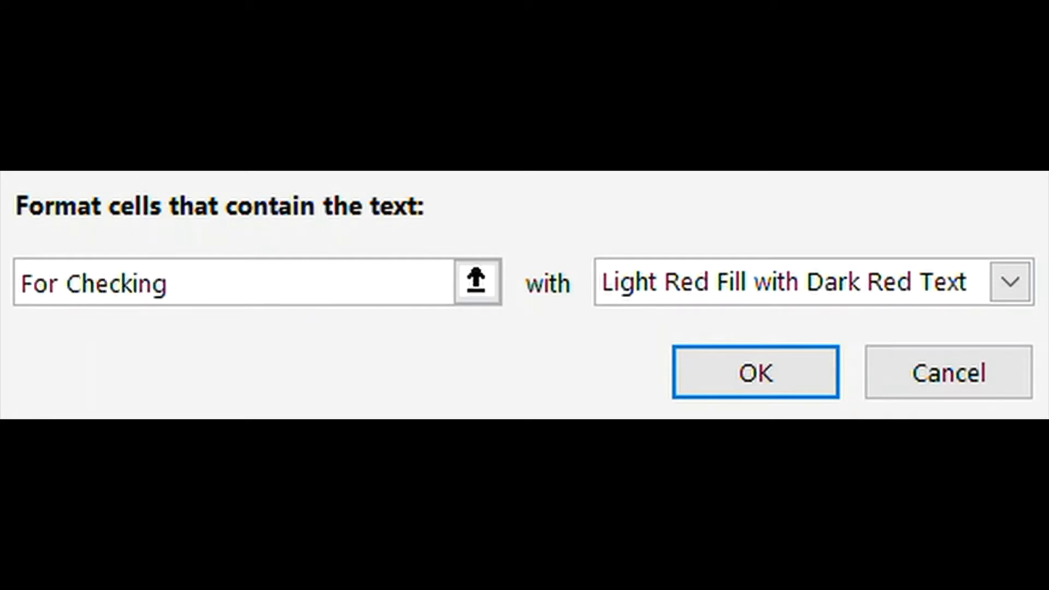
click(754, 394)
- Enter the labels Grand Total, l and hrs in J2:J4
click(643, 191)
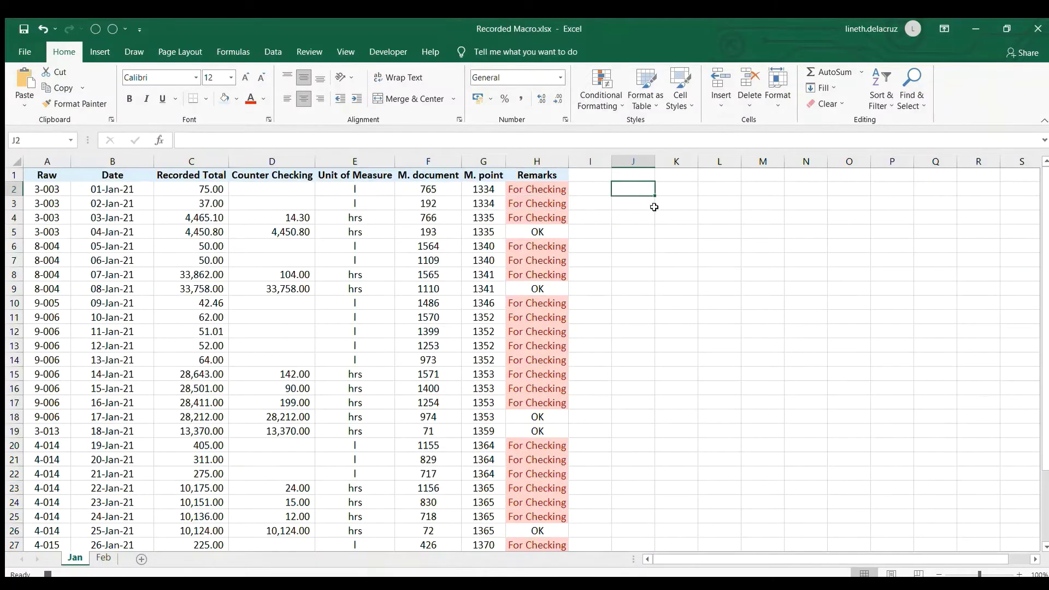
text(Grand Total)
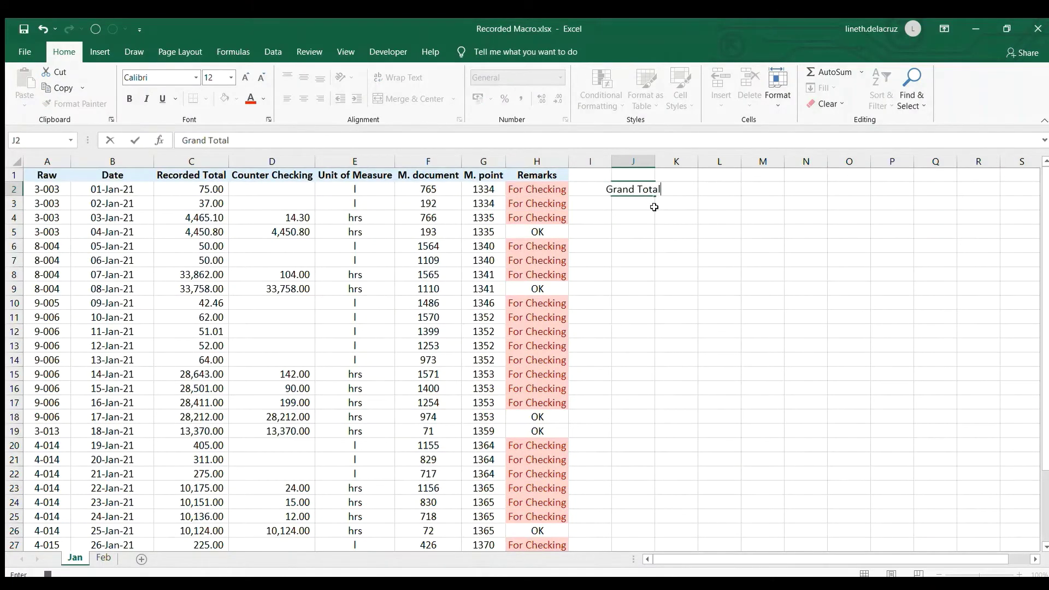
key(Return)
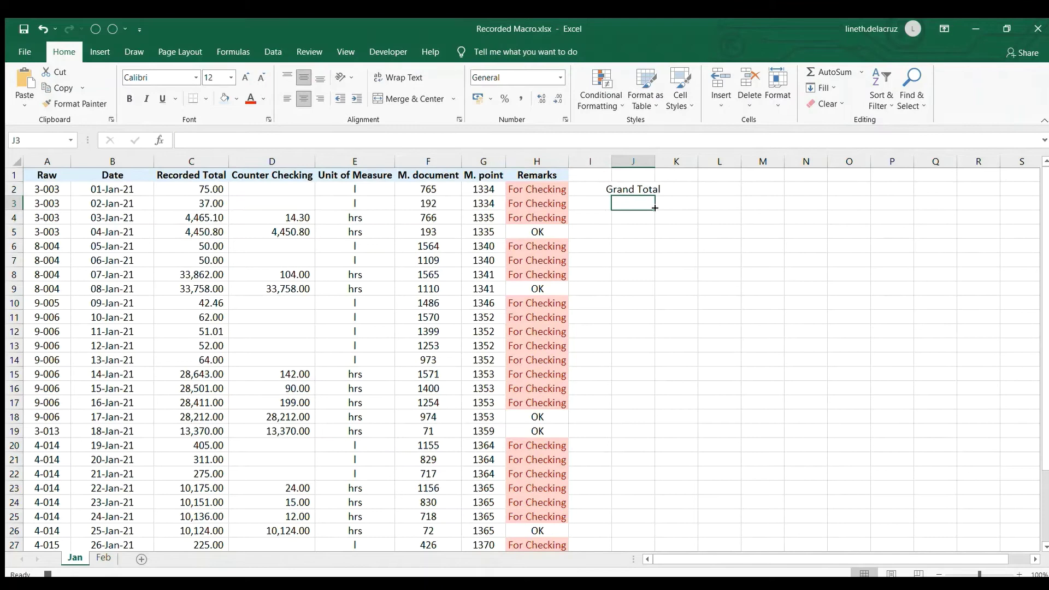
text(l)
key(Return)
text(hrs)
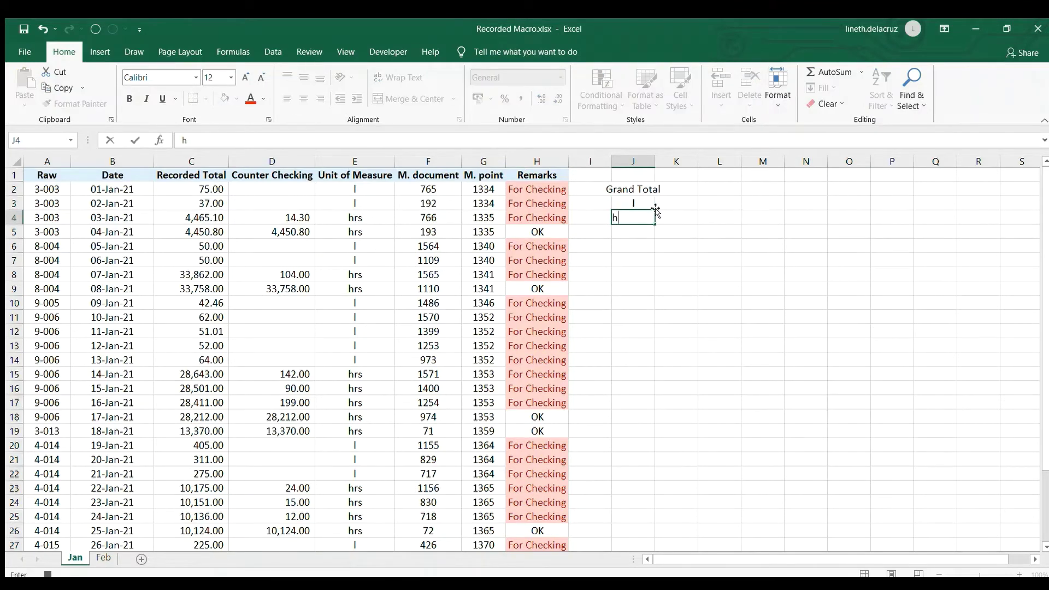
key(Return)
- Enter =SUMIF(E:E,J3,C:C) in K3 to total the l values
click(656, 207)
text(=sumif()
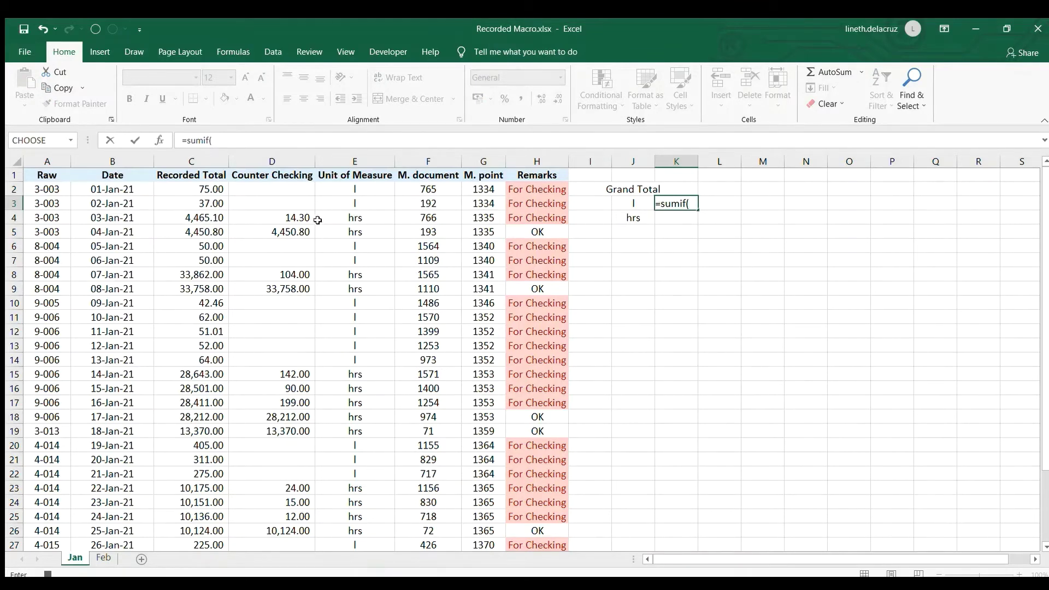
click(341, 162)
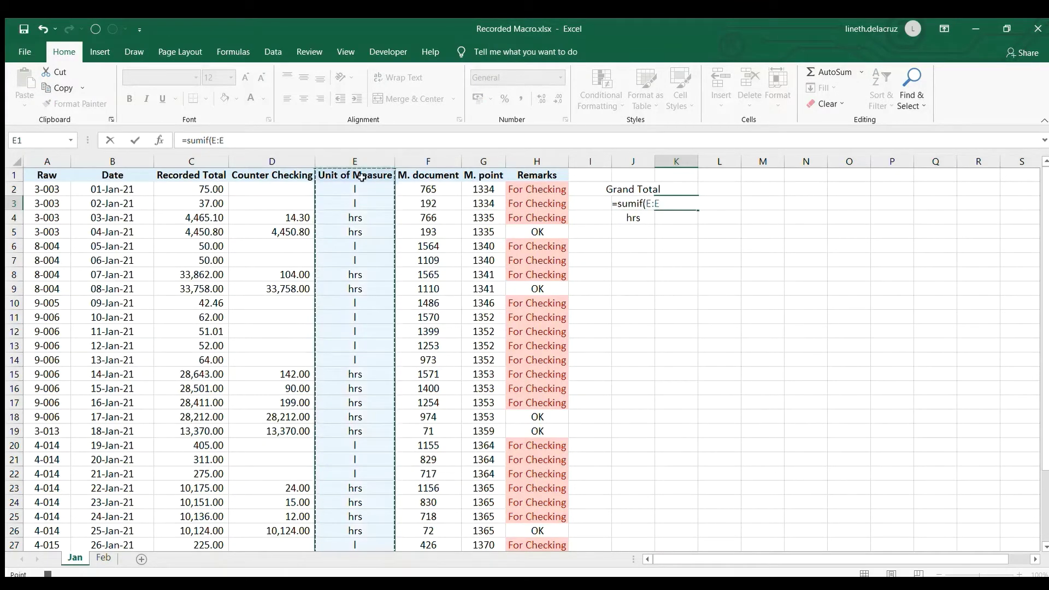
text(,)
key(Left)
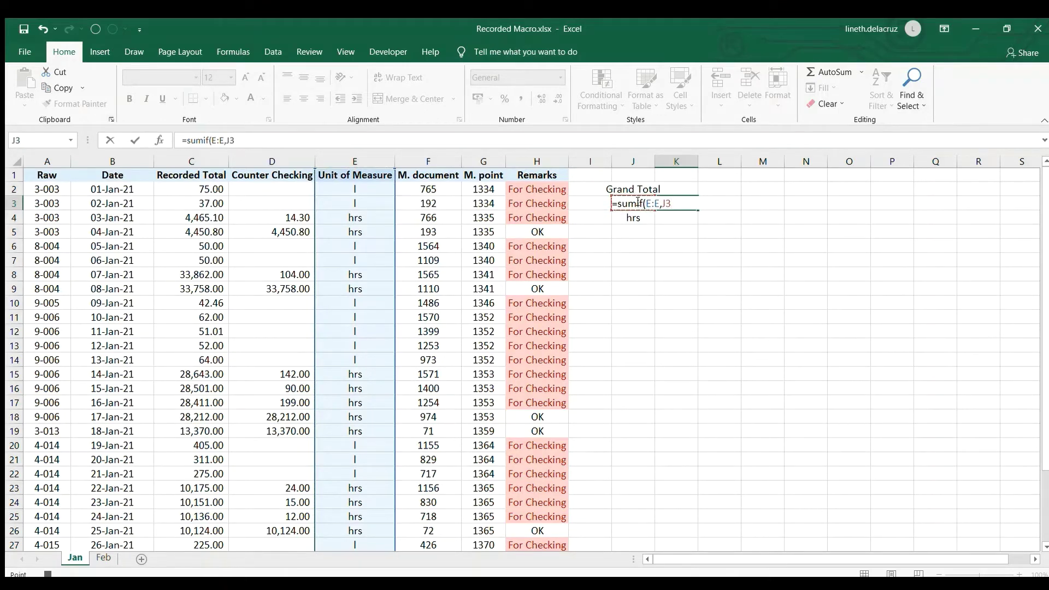
text(,)
click(190, 158)
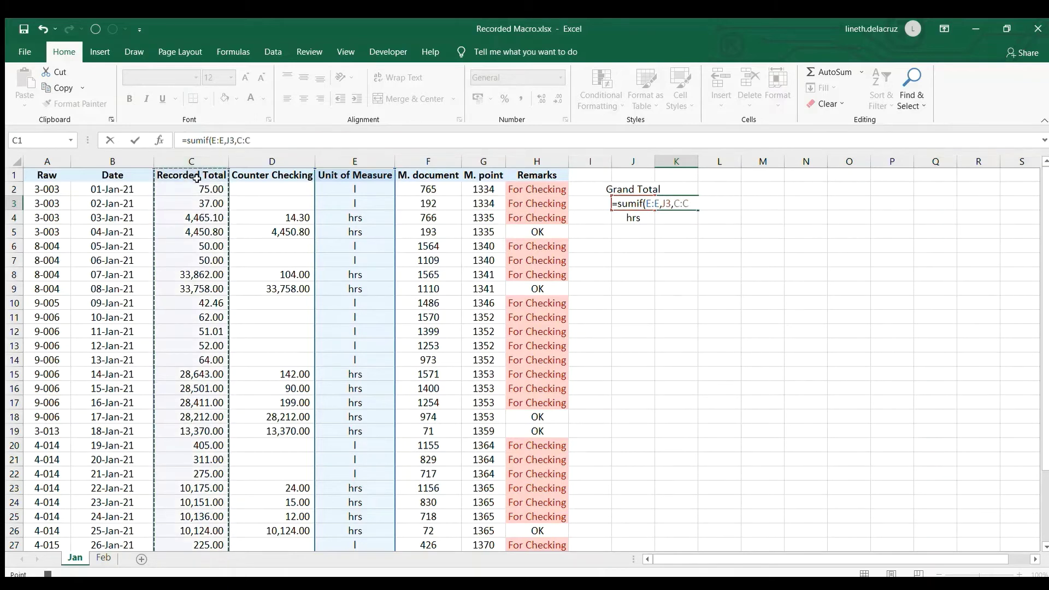
key(Return)
- Copy the SUMIF formula to K4 for hrs and select K3:K4
key(Up)
key(ctrl+c)
key(Down)
key(ctrl+v)
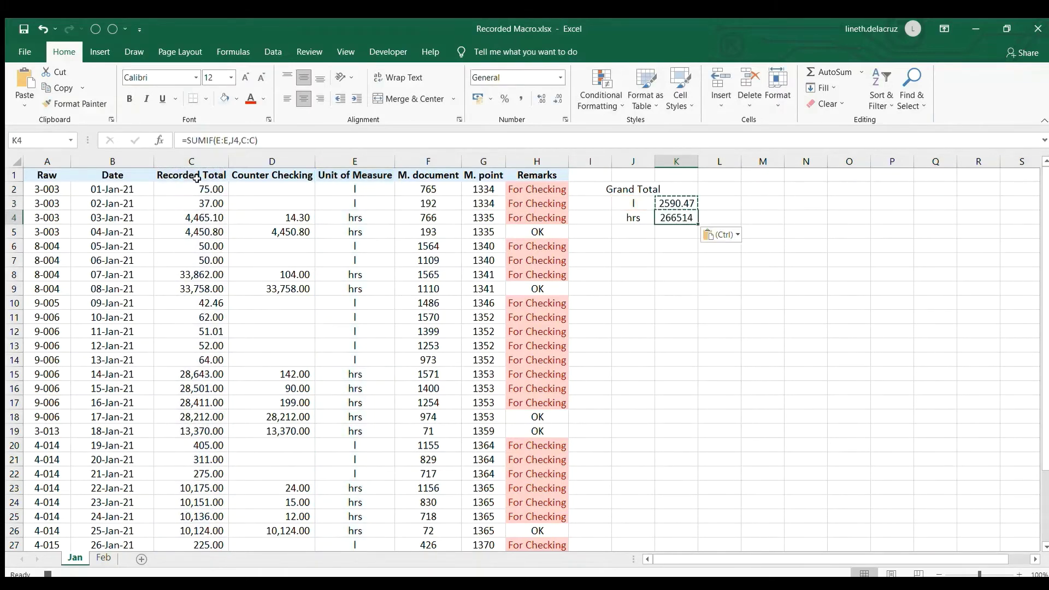
drag(685, 197, 683, 217)
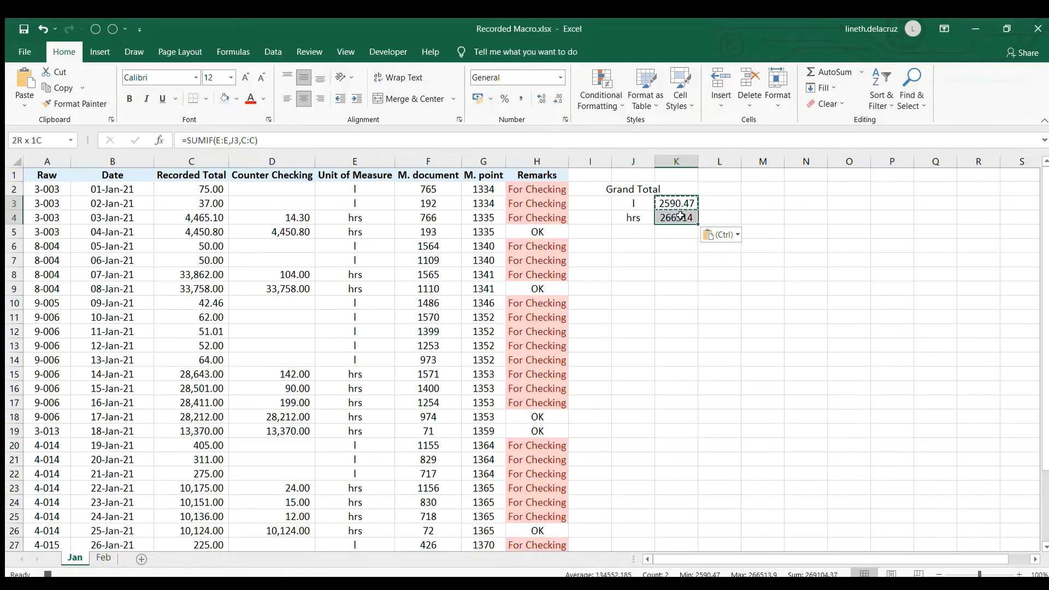
- Add comma separators to the totals and add an l/hr row with =K3/K4
click(521, 98)
click(675, 234)
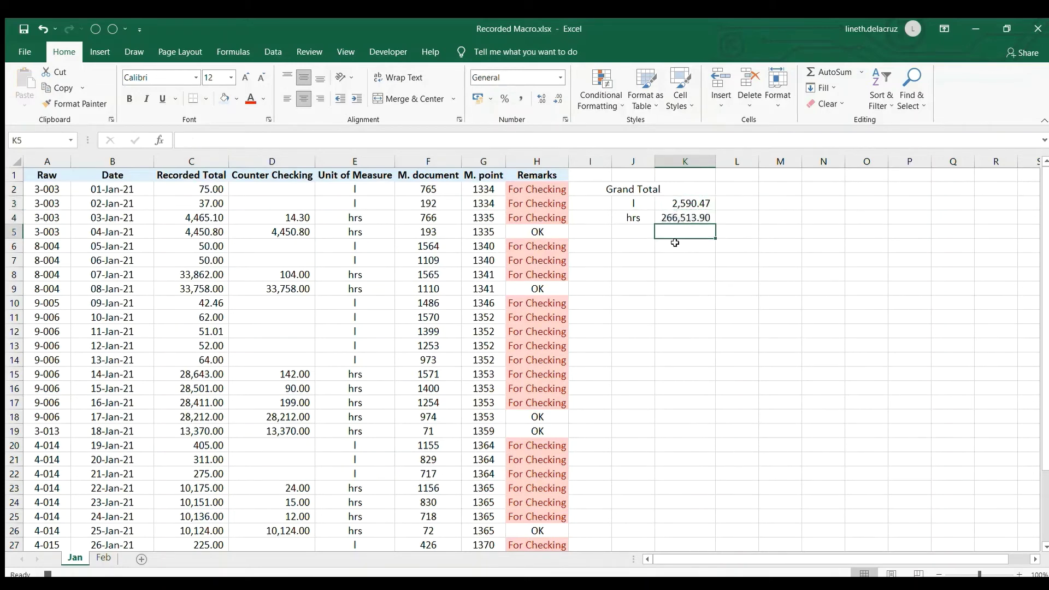
key(Left)
text(l/hr)
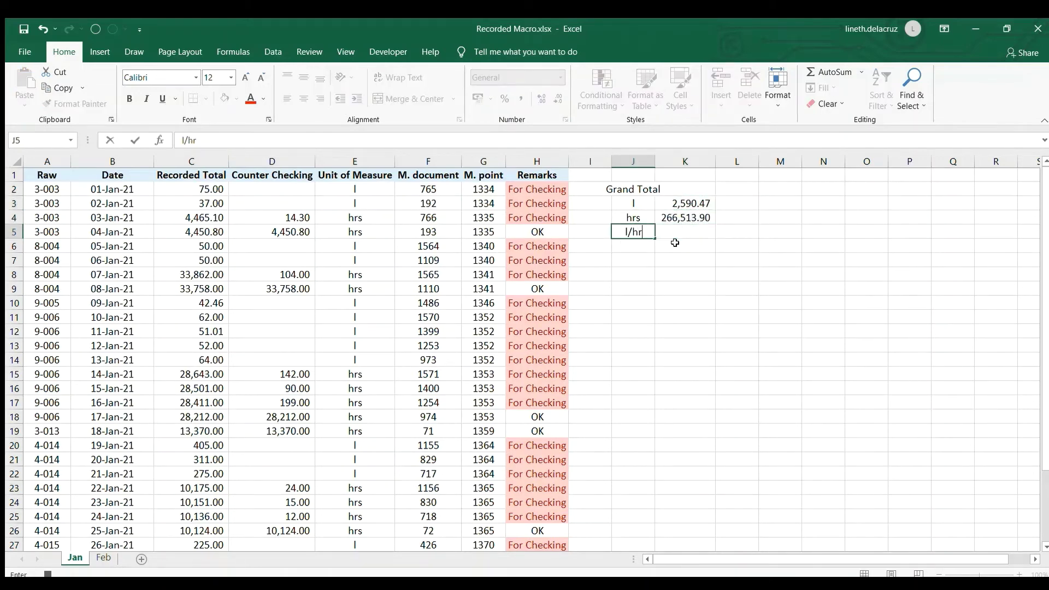
key(Tab)
text(=)
key(Up)
key(Up)
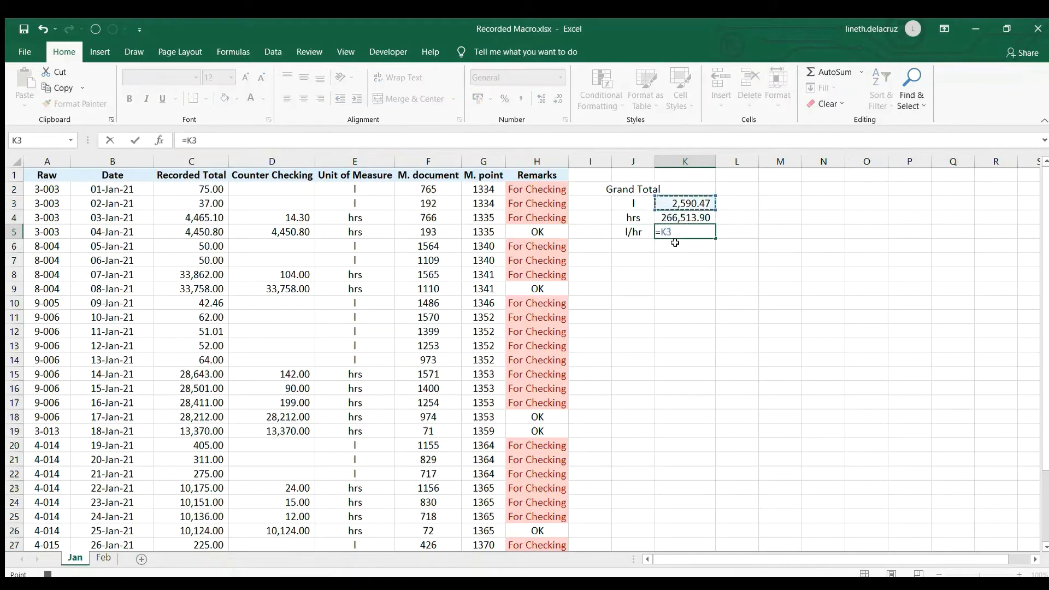
text(/)
key(Up)
key(Return)
key(Up)
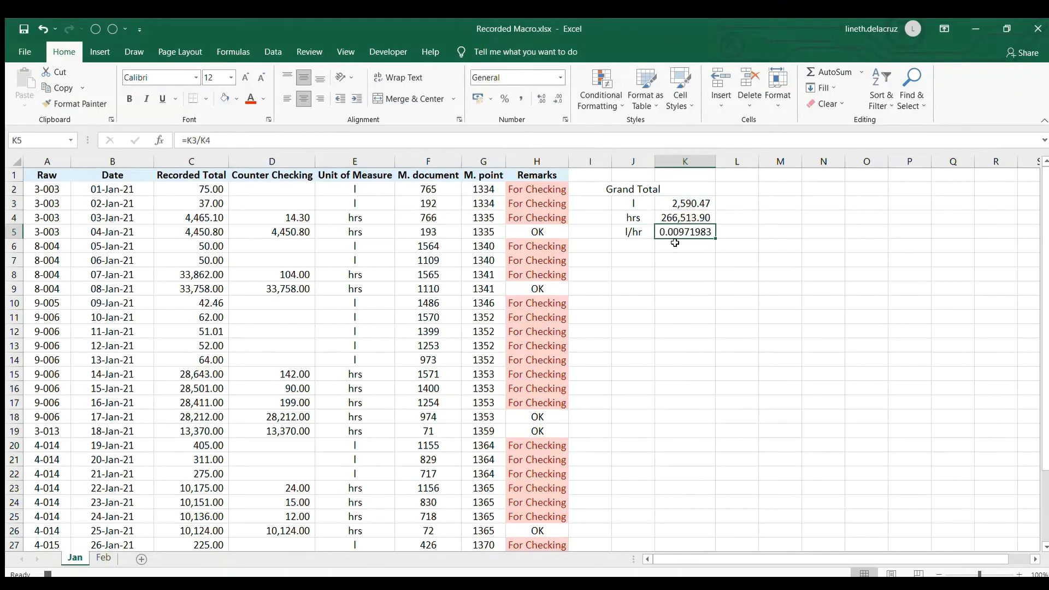
- Format the l/hr result with comma style and three decimals, adding a bottom border
click(521, 99)
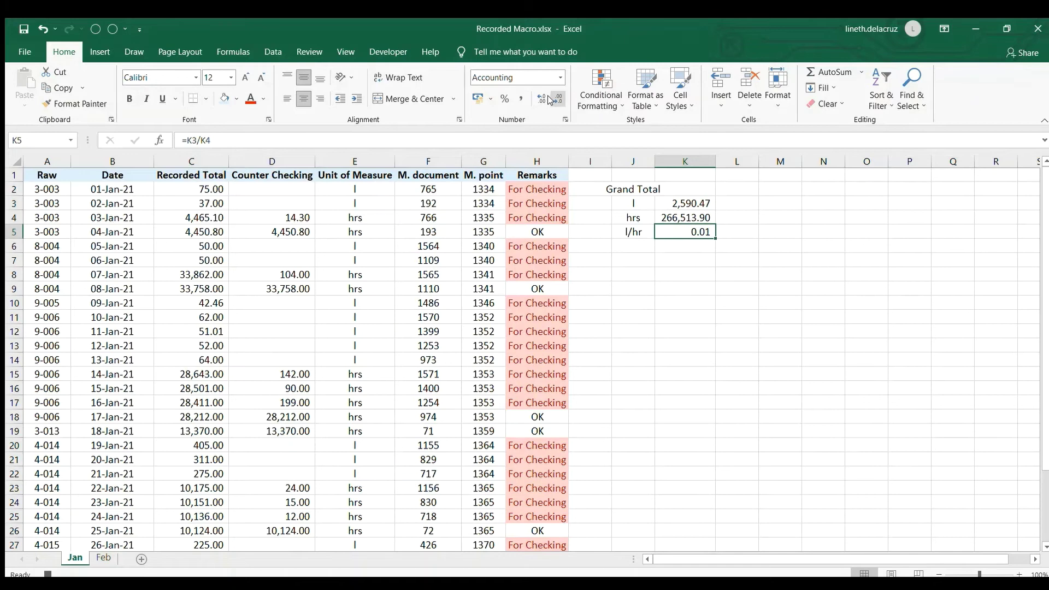
click(541, 99)
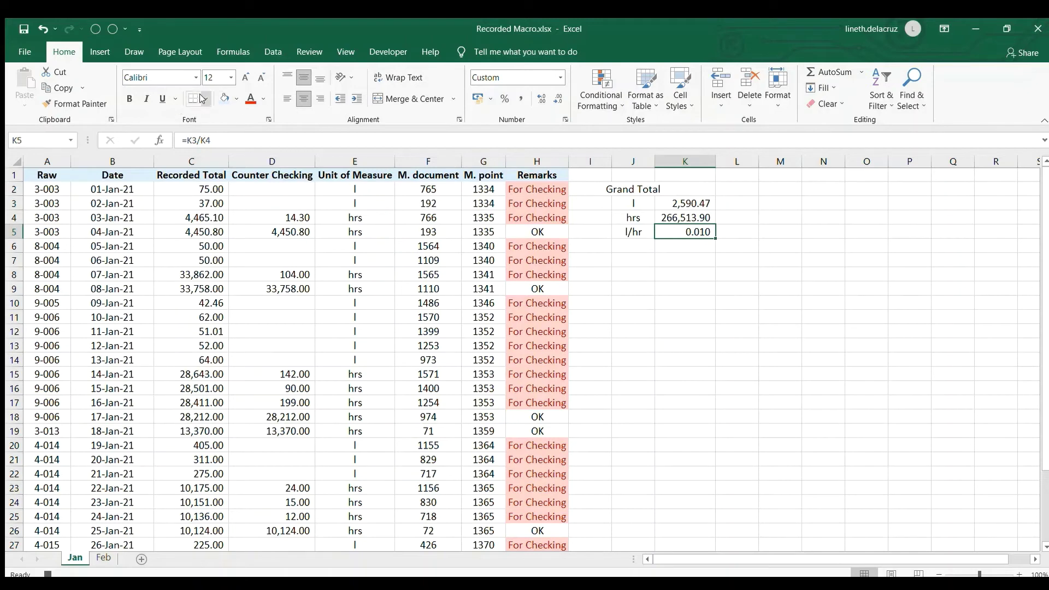
key(alt+h)
key(b)
key(b)
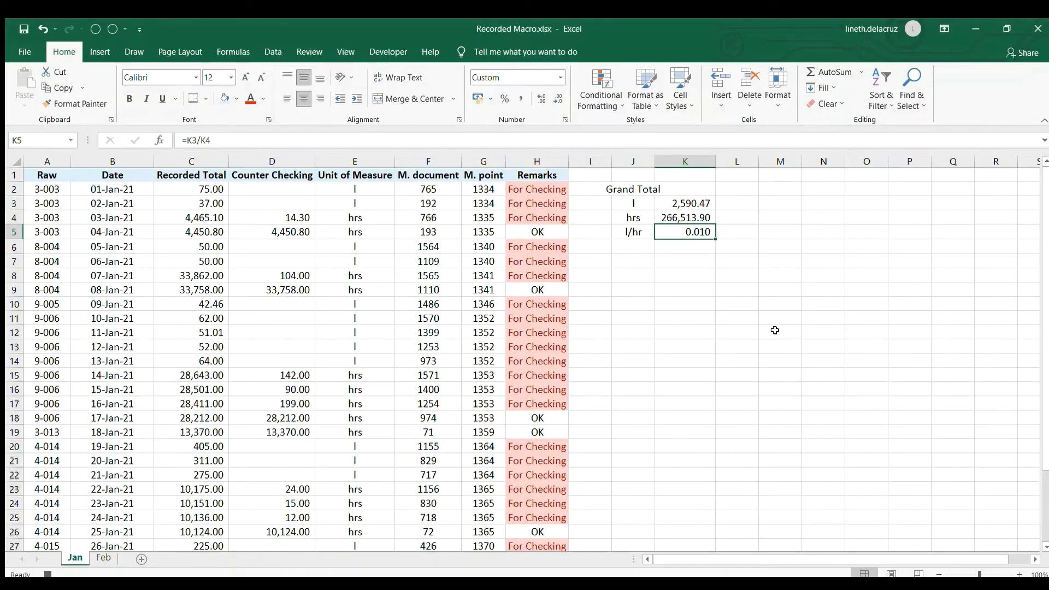
click(675, 284)
- Autofit column J and make the Grand Total label bold
double_click(655, 161)
click(643, 187)
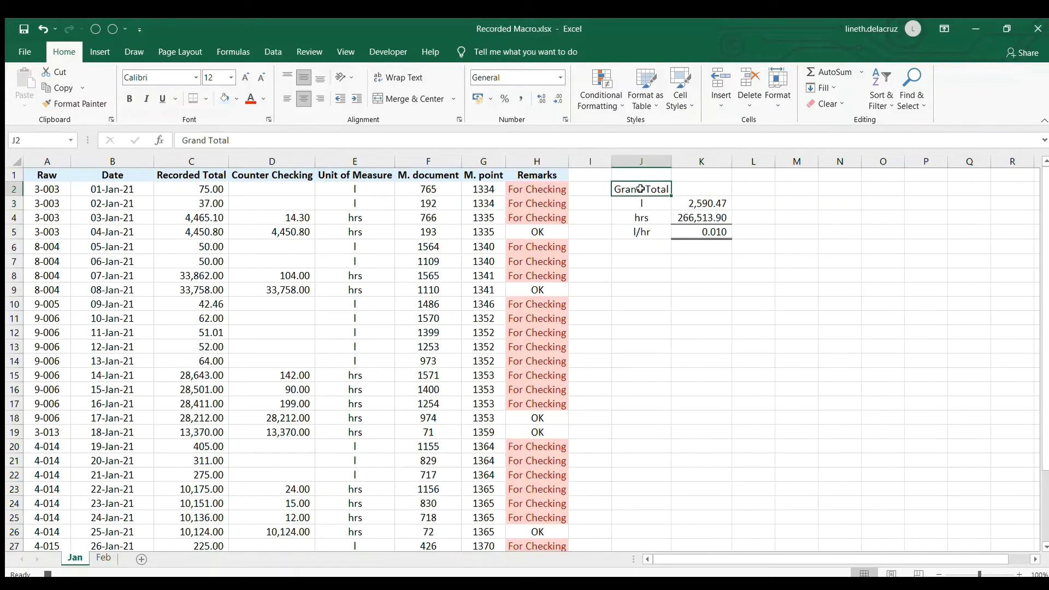
key(ctrl+b)
click(451, 262)
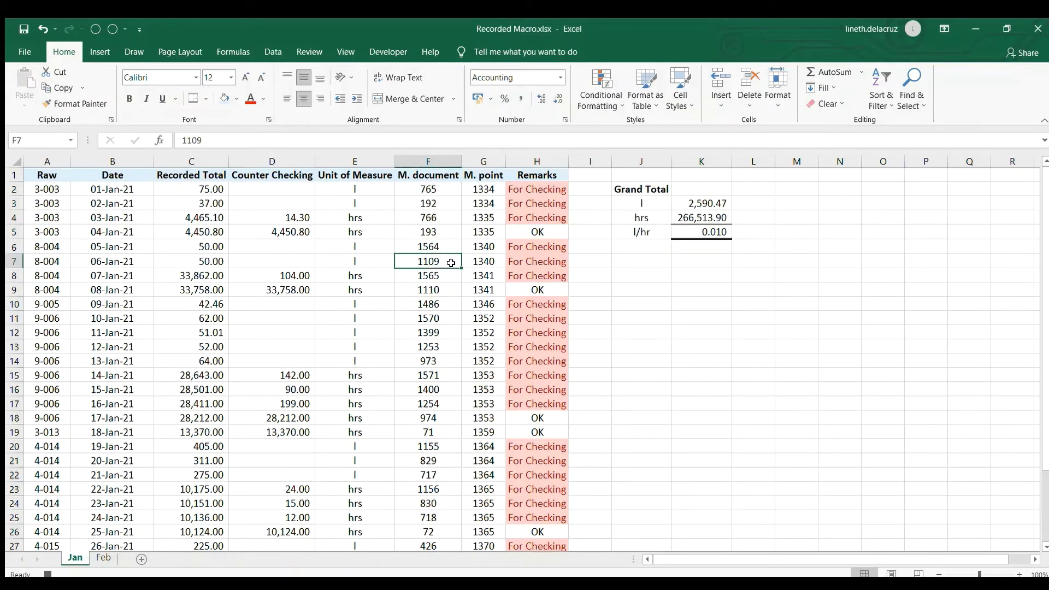
- Stop the macro recording and switch to the Feb sheet
click(345, 51)
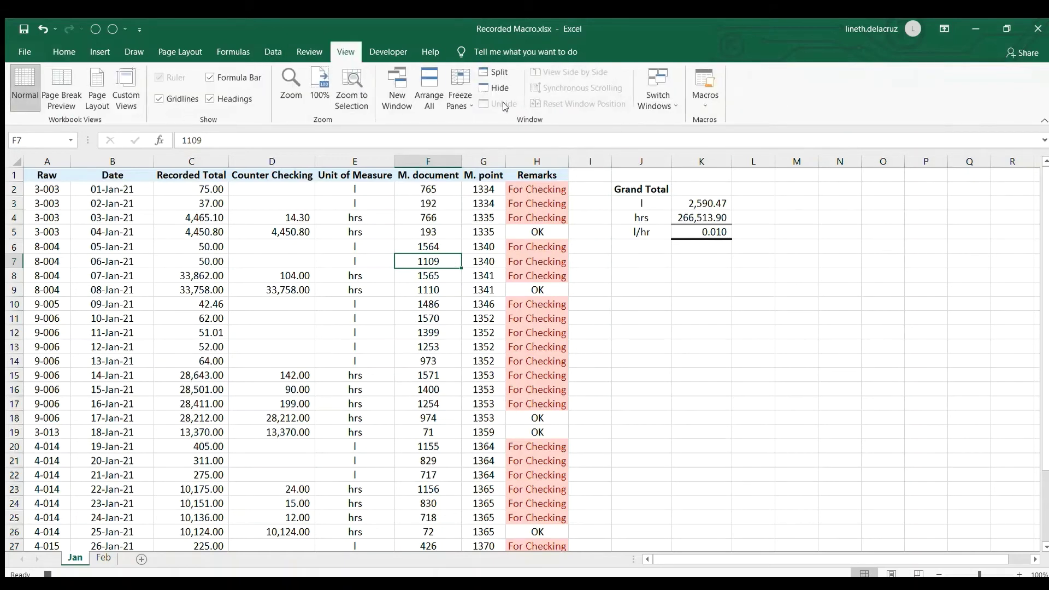
click(699, 102)
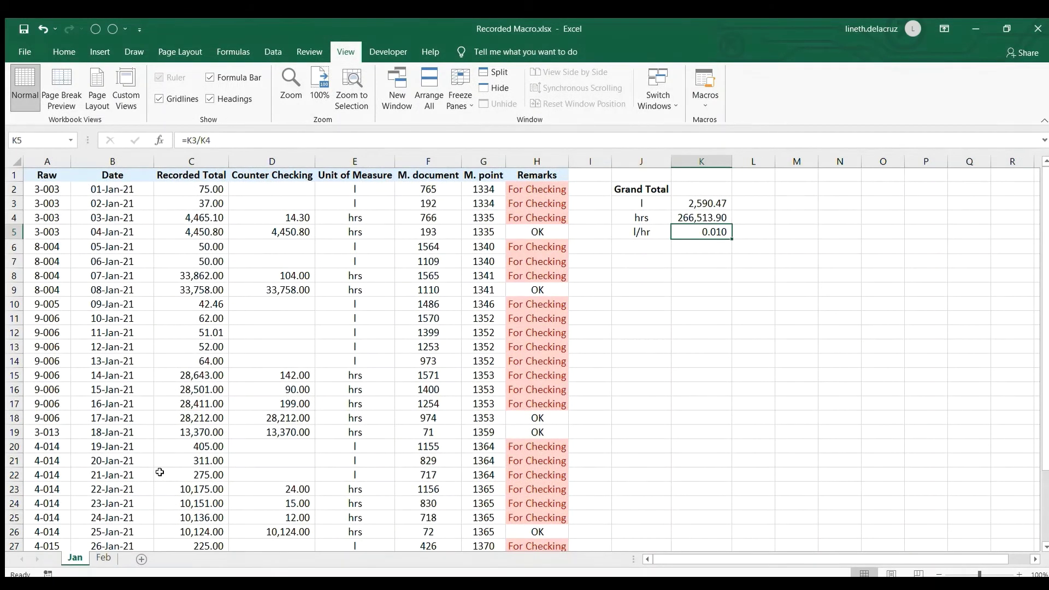
click(102, 558)
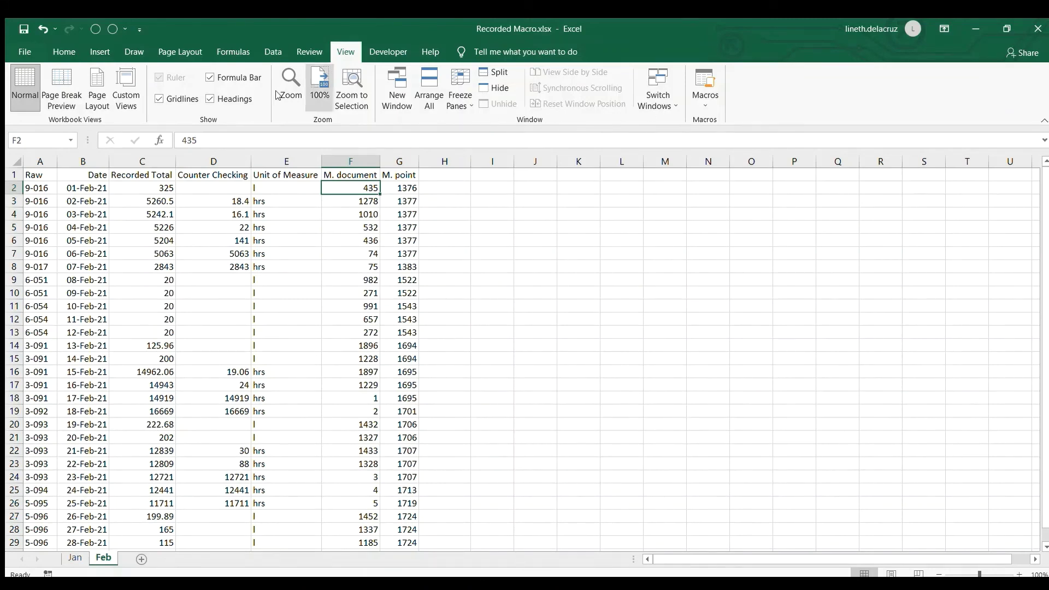
- Run the Monthly_Report macro on the Feb sheet from the macro list
click(697, 106)
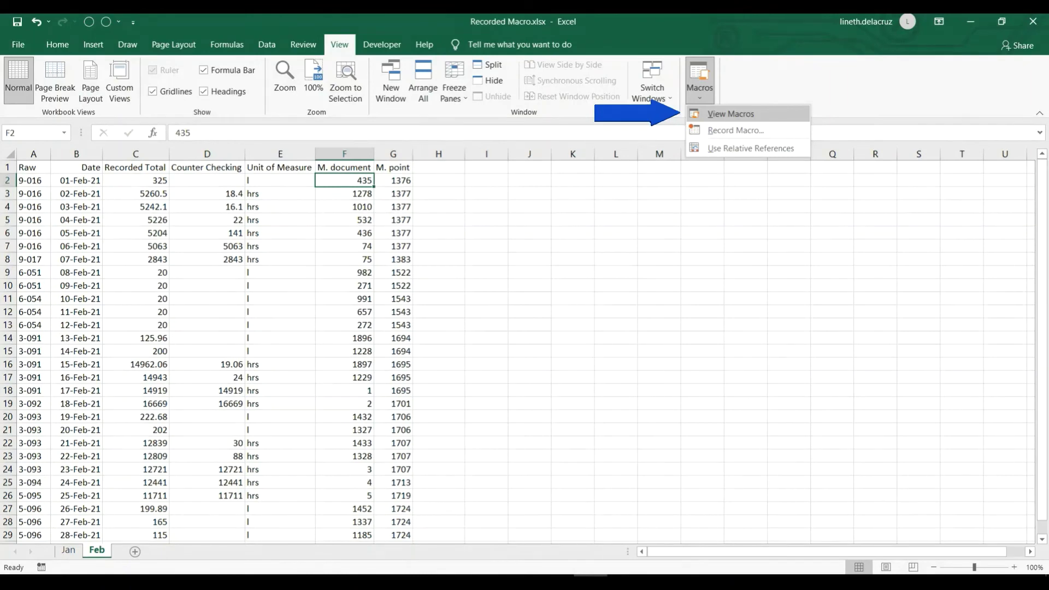
click(730, 113)
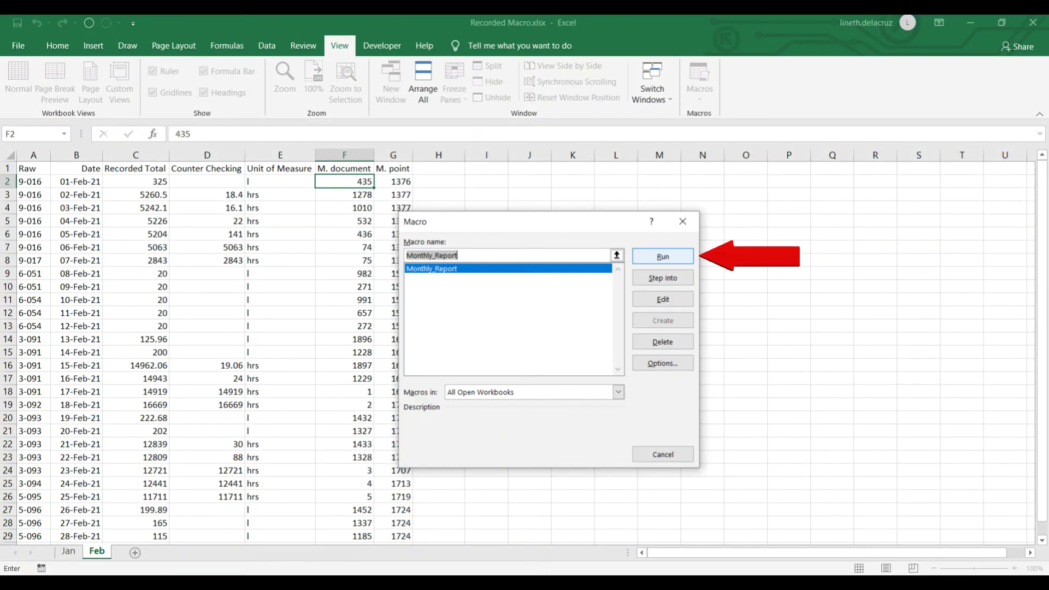
click(663, 257)
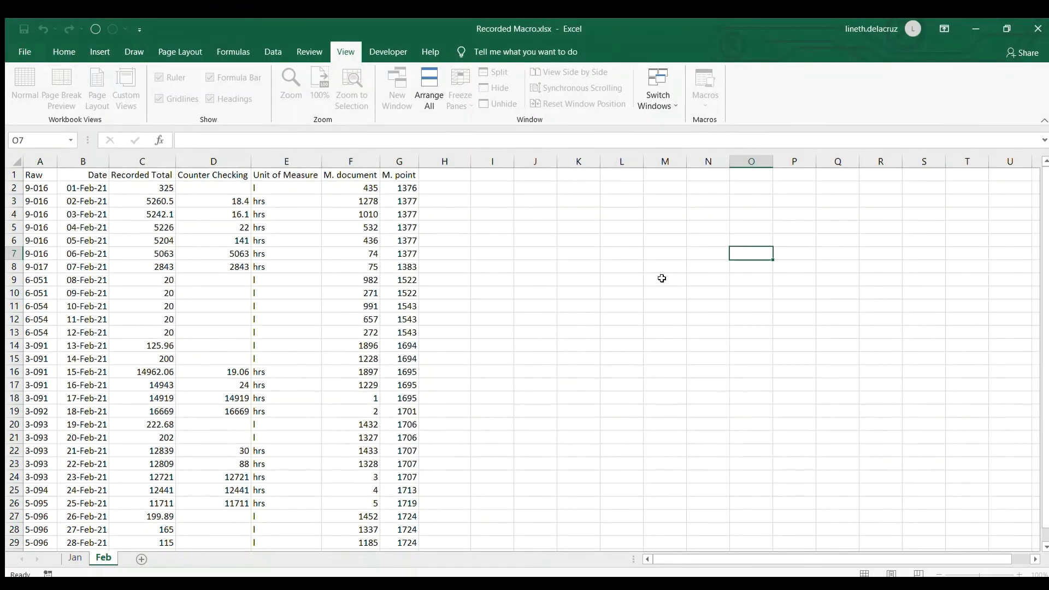